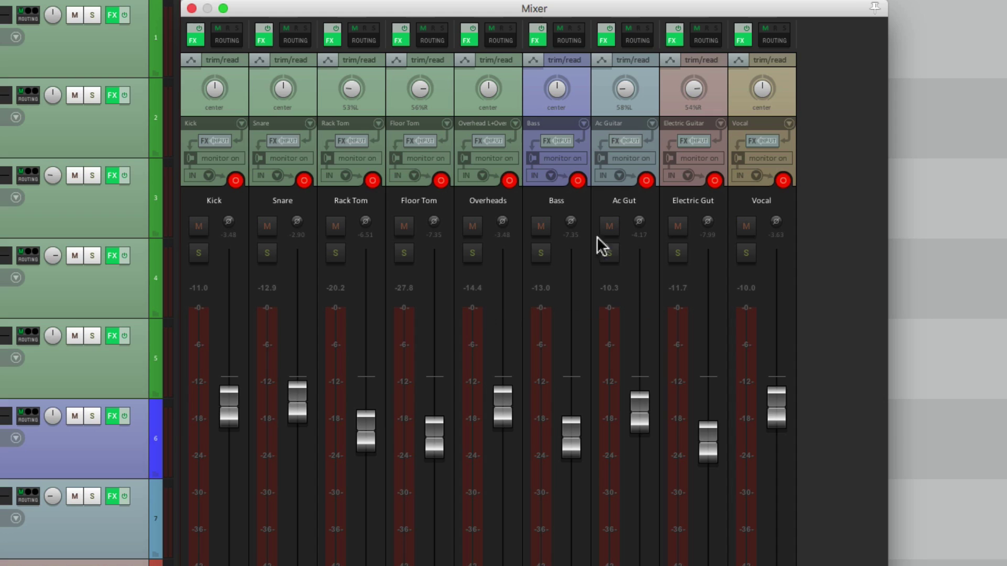
Step: Disarm all tracks, then record-arm the five drum tracks and Bass through Vocal
click(577, 180)
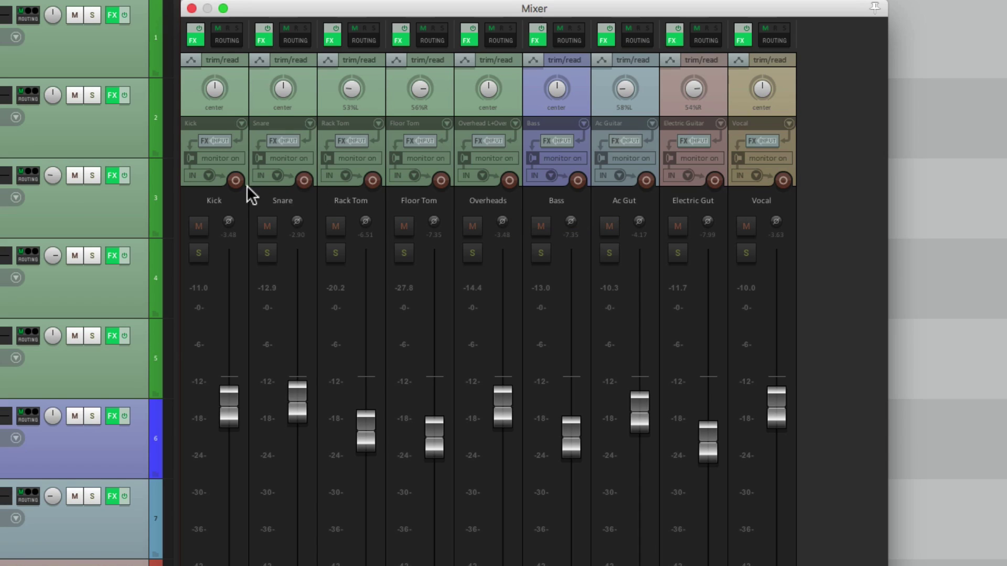
drag(236, 180, 493, 178)
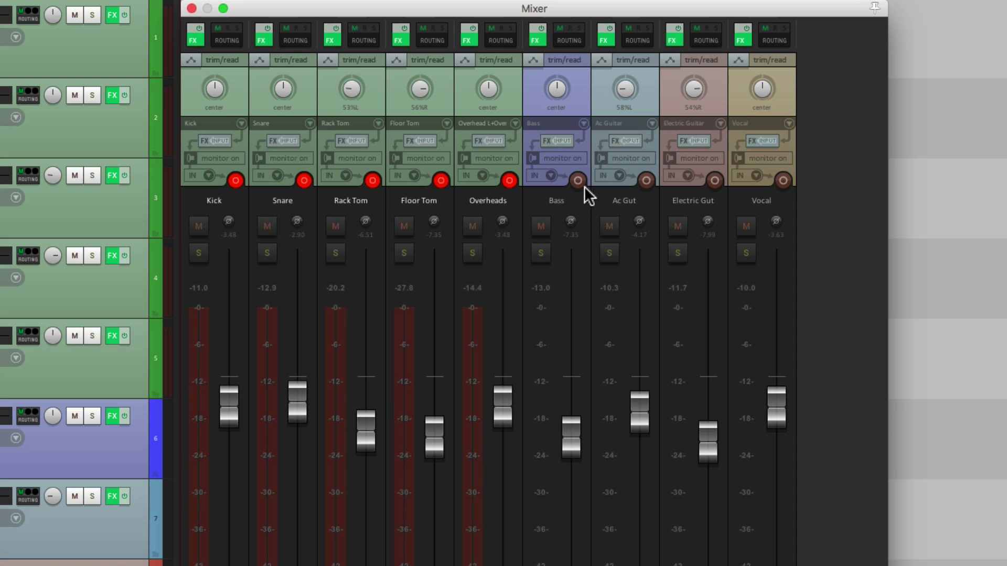
drag(577, 180, 769, 174)
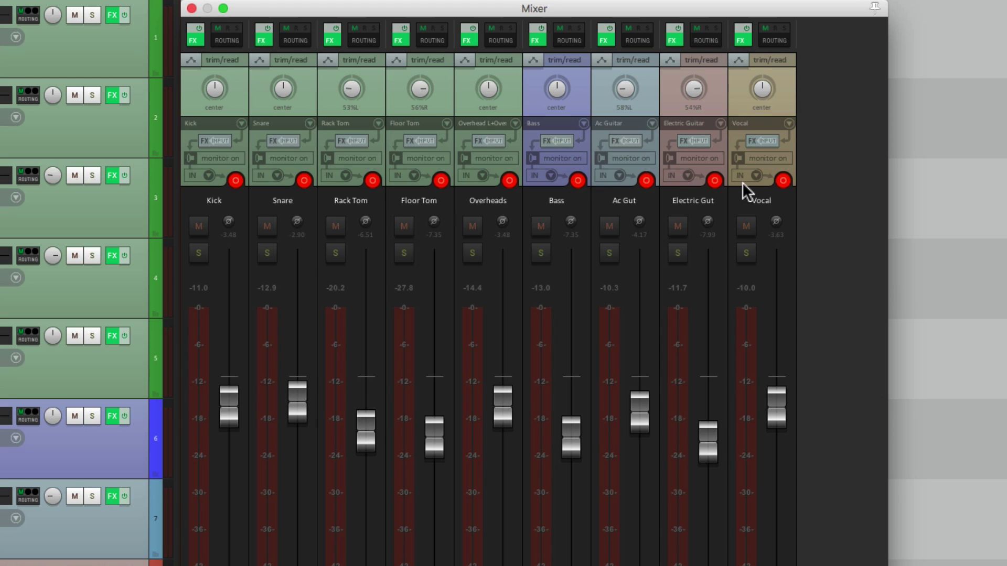
Step: Solo Bass, Ac Gut, Electric Gut and Vocal, then clear those solos and disarm them
drag(541, 226, 682, 227)
click(747, 226)
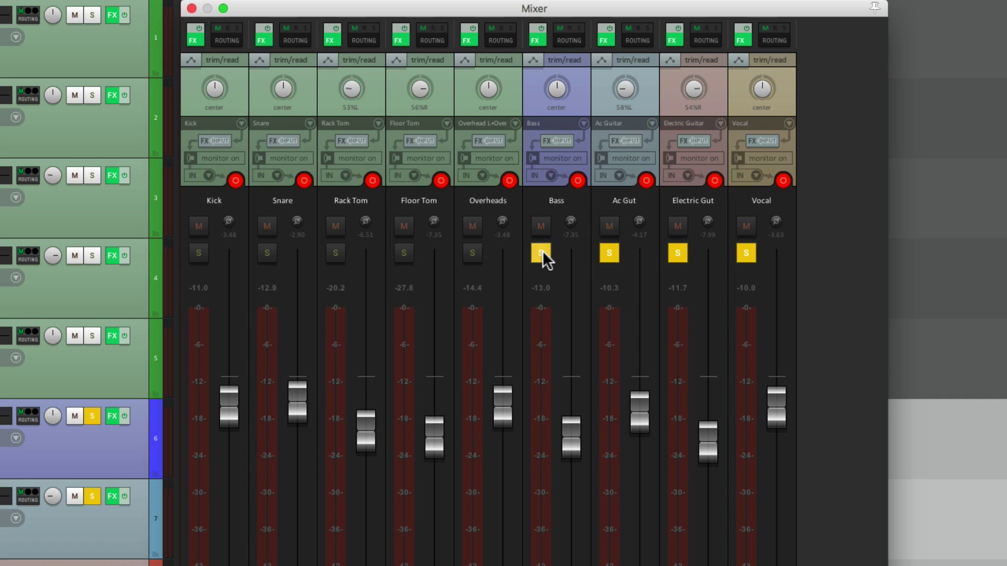
drag(541, 253, 760, 227)
drag(783, 181, 546, 223)
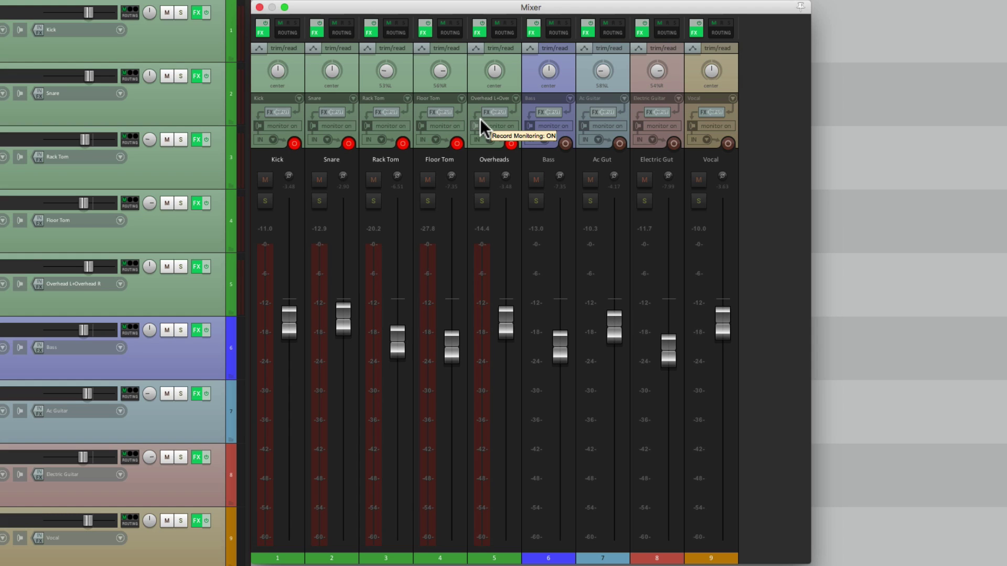
Step: Insert track 10 after Vocal and give it the name 'Drumverb'
double_click(776, 185)
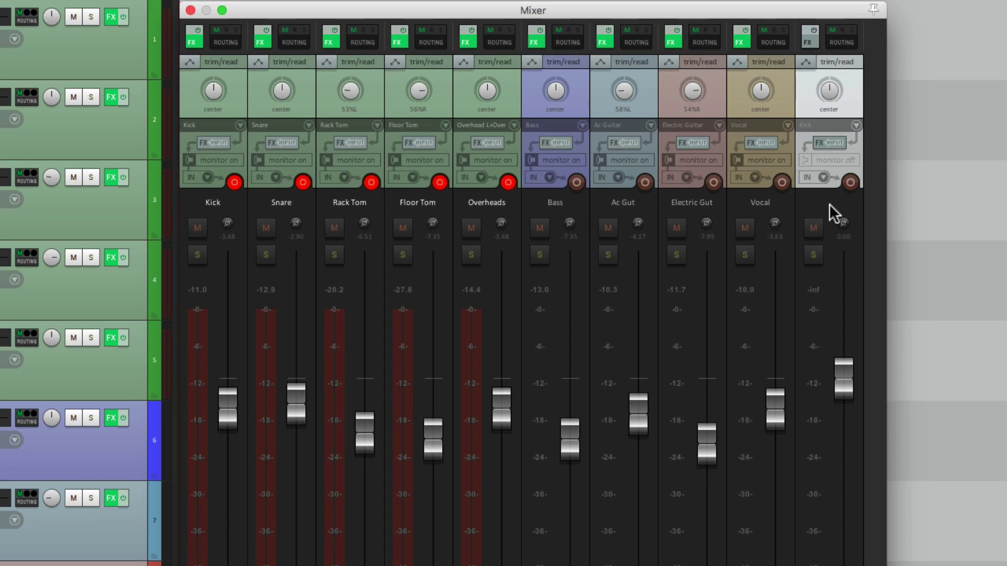
double_click(797, 189)
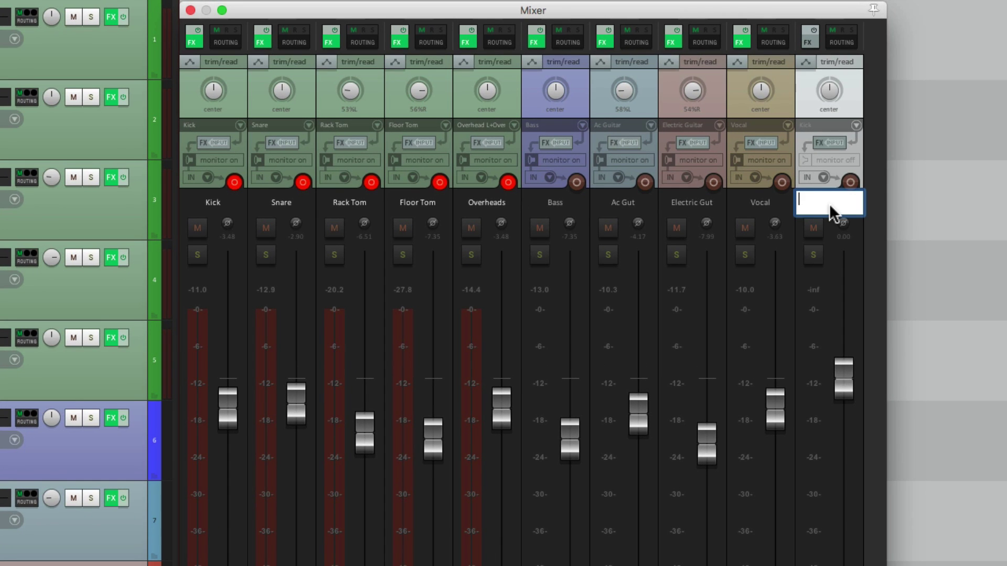
text(Drumverb)
key(Return)
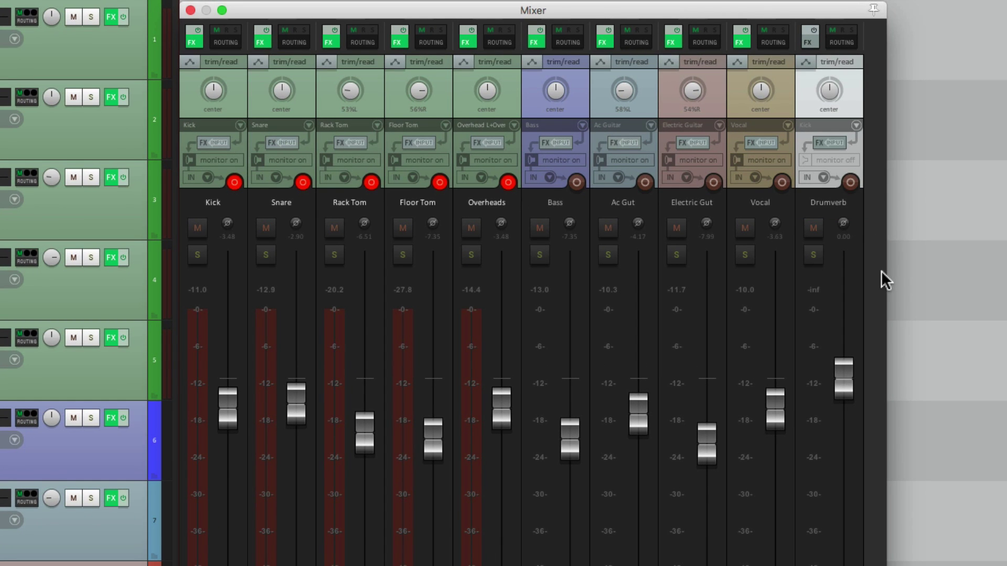
Step: Add VST: ReaVerb (Cockos) from the Cockos plugin list to Drumverb's FX chain
click(808, 42)
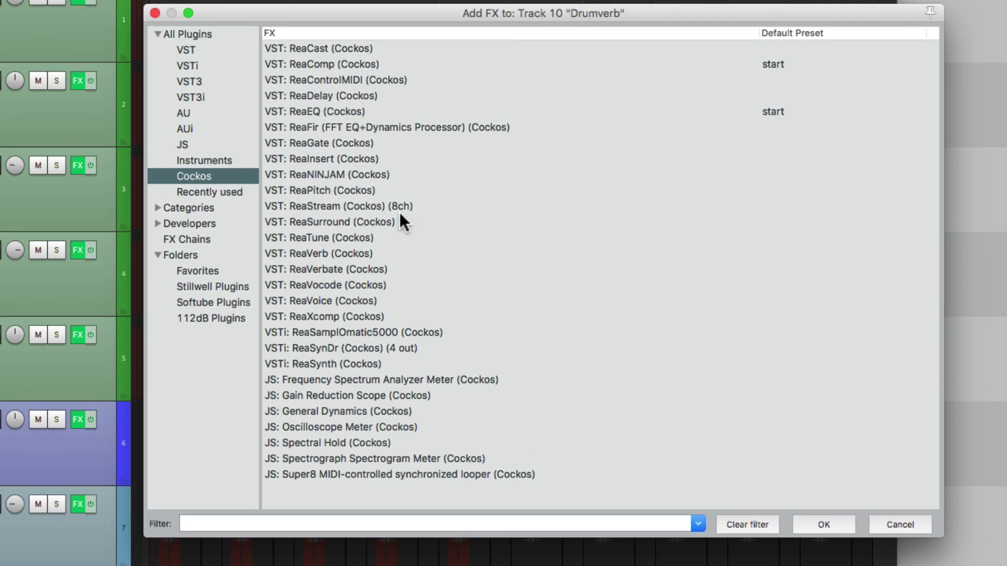
click(366, 254)
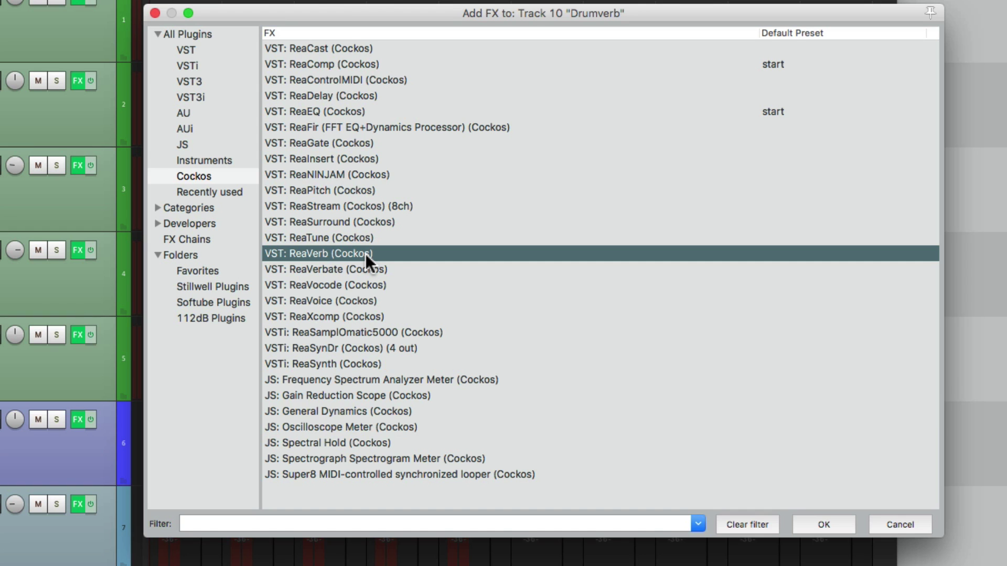
double_click(366, 254)
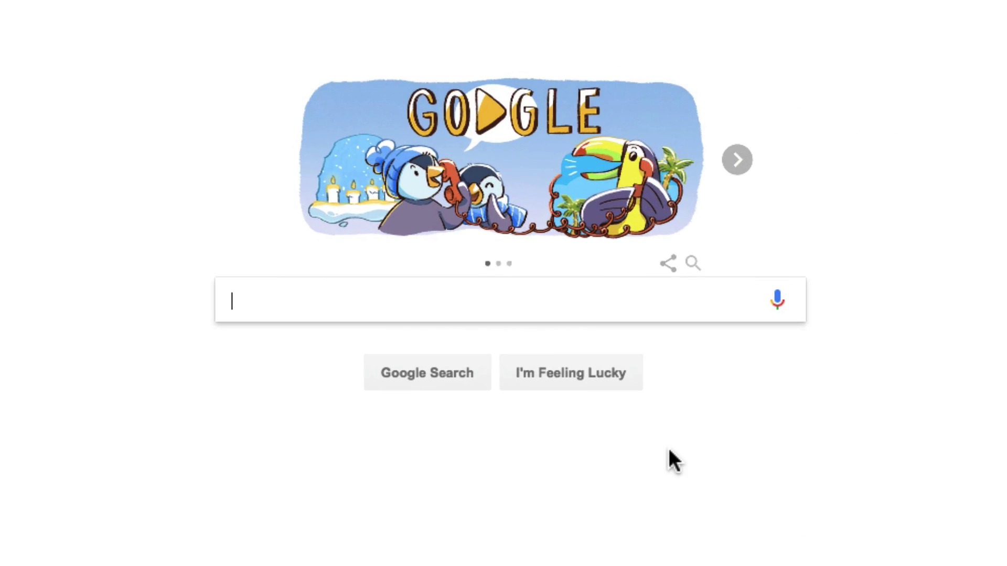
Step: Search Google for 'reaper stash' and open the REAPER Stash site
text(reaper stash)
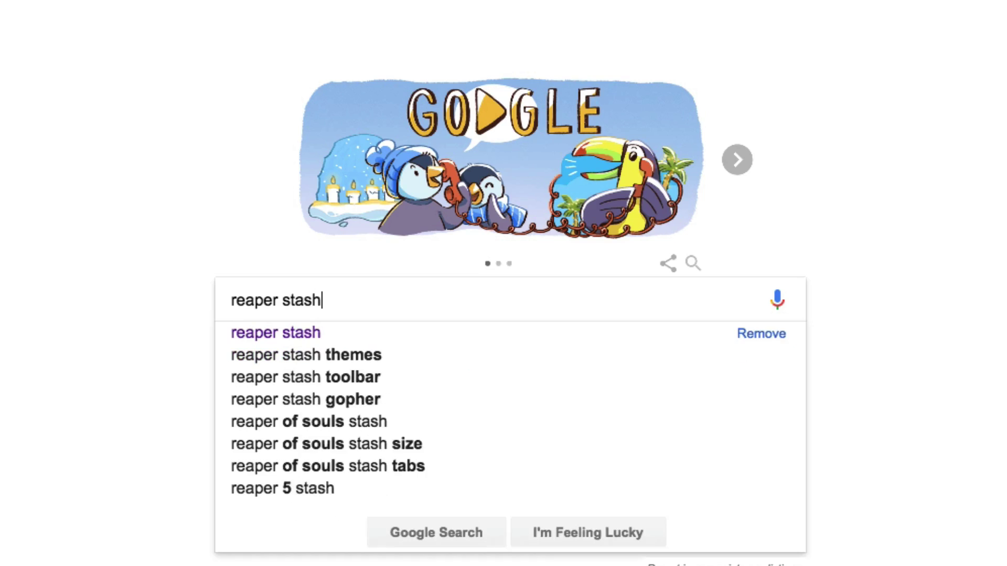
key(Return)
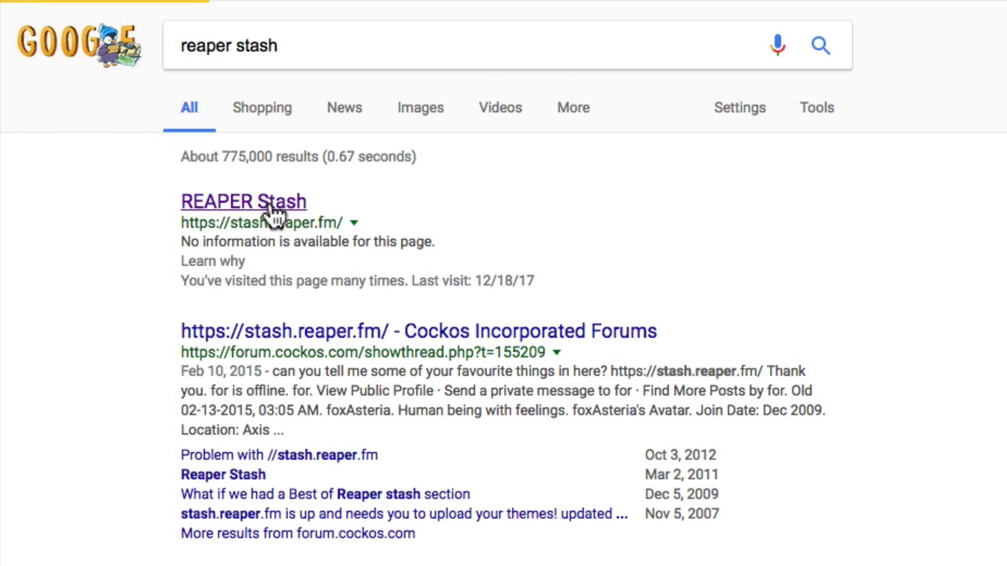
click(204, 206)
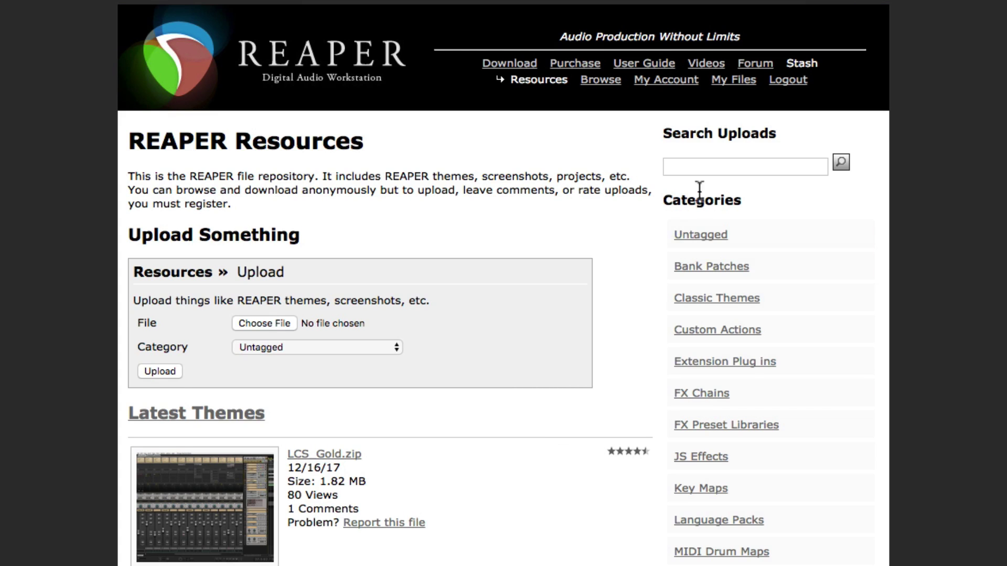
Step: Search Stash uploads by the uploader's name and download IR Reverbs.zip
click(702, 168)
text(kenny)
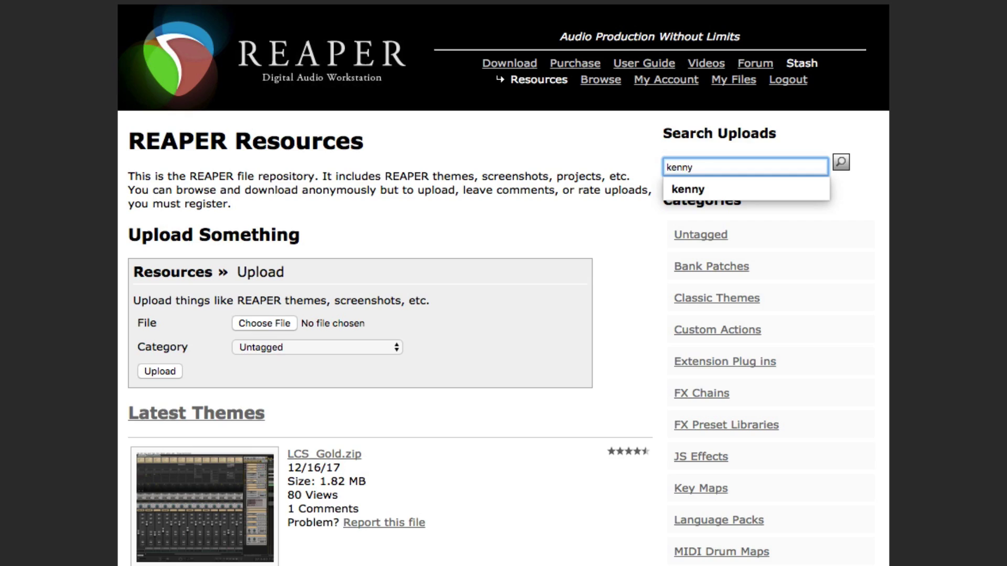
key(Return)
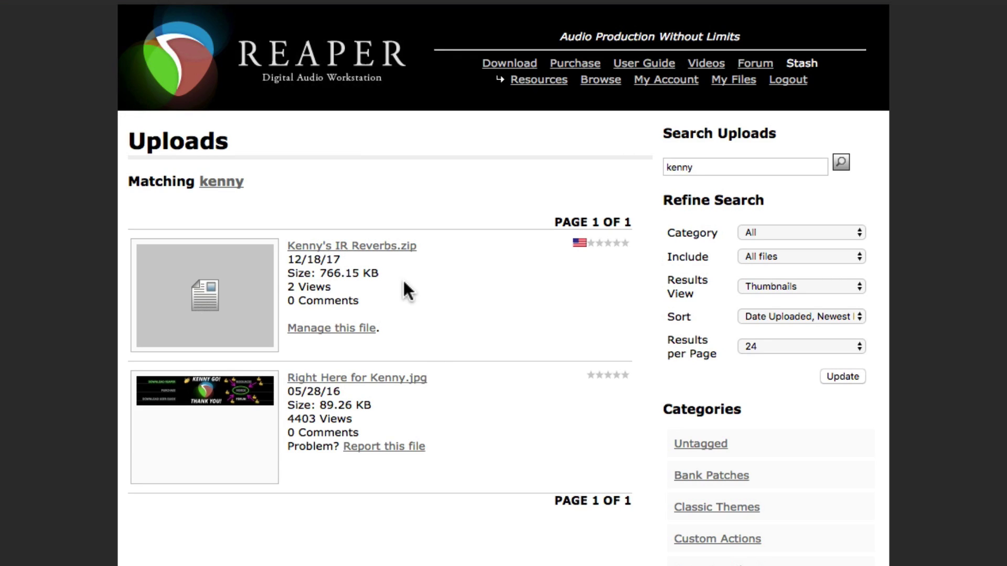
click(383, 247)
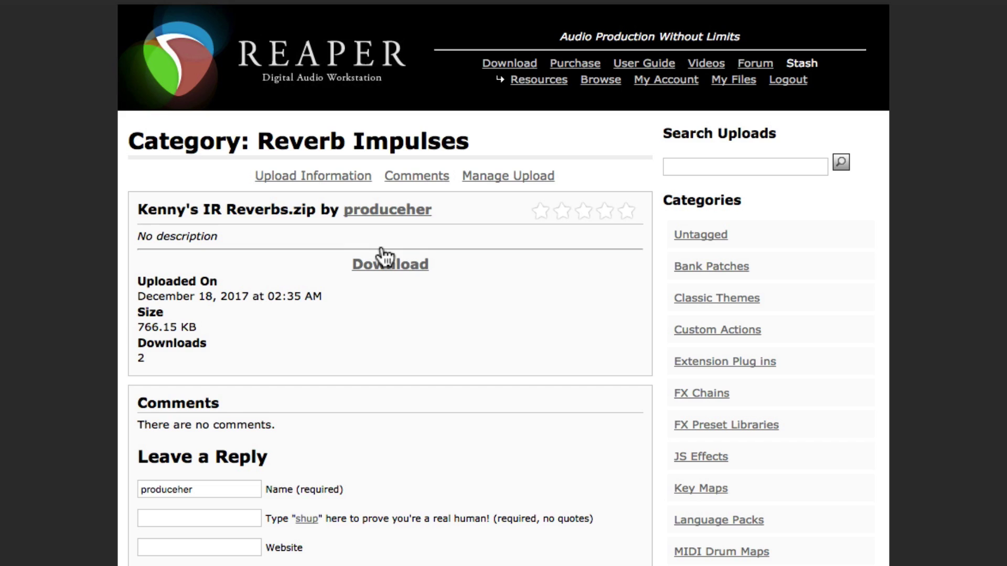
click(407, 271)
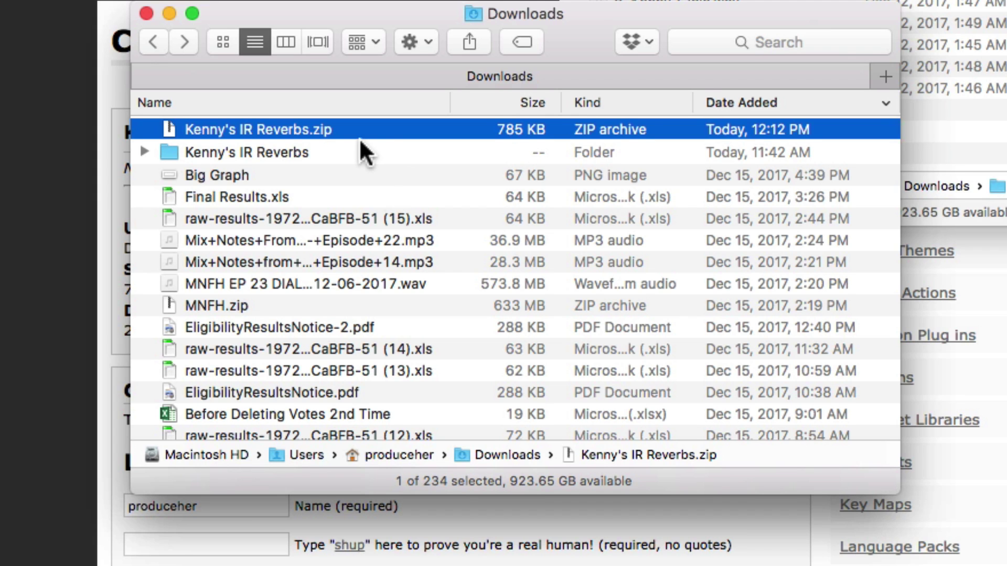
Step: Extract IR Reverbs.zip in Downloads and open the resulting IR Reverbs 2 folder
double_click(345, 127)
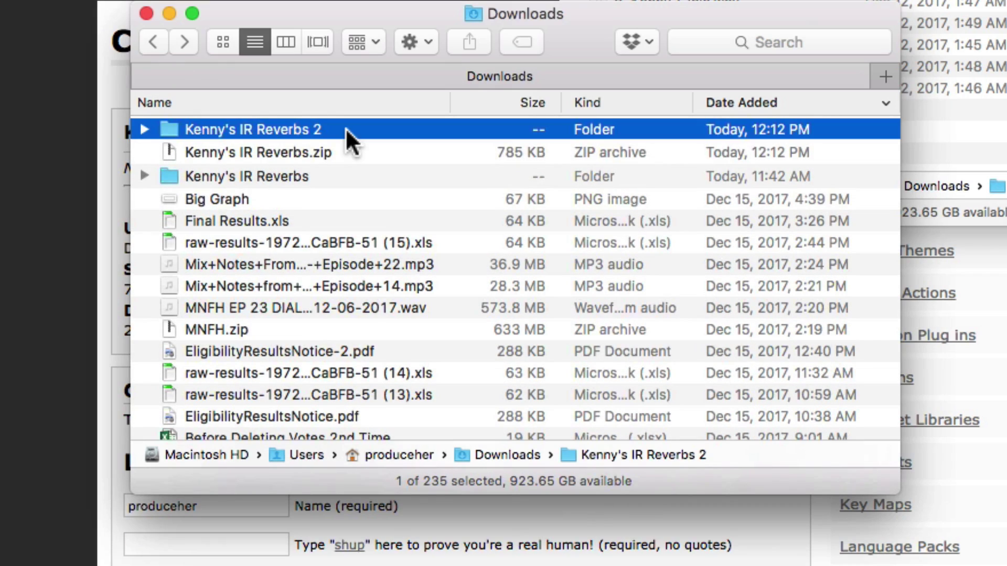
double_click(174, 131)
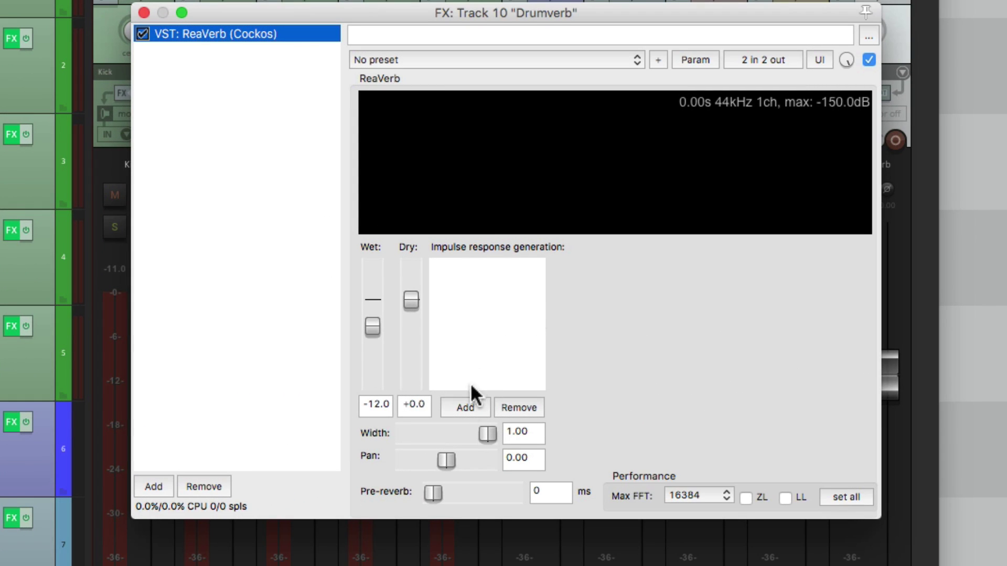
Step: Load Drumverb.aif from the IR Reverbs folder into ReaVerb and reset wet to 0.0
click(465, 407)
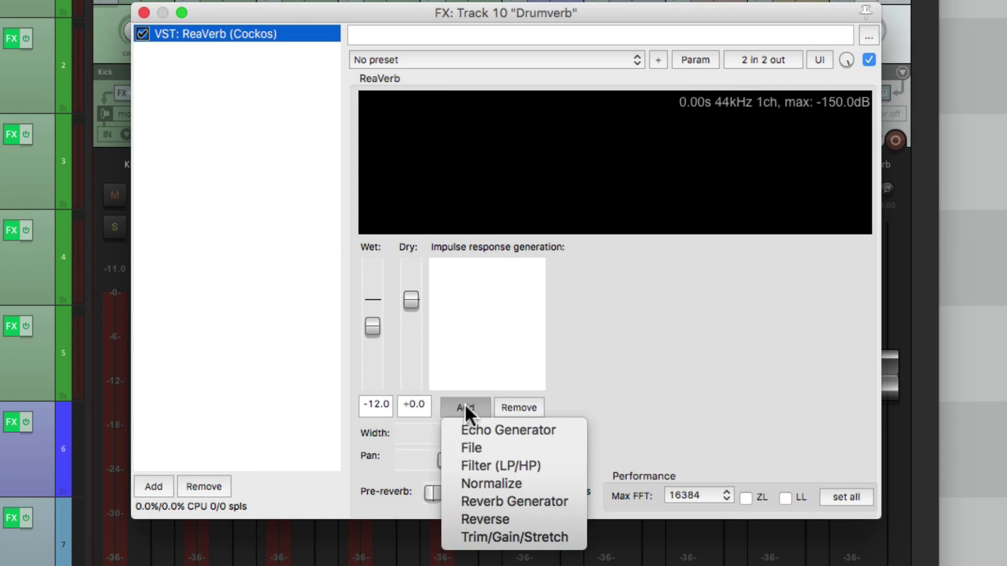
click(454, 446)
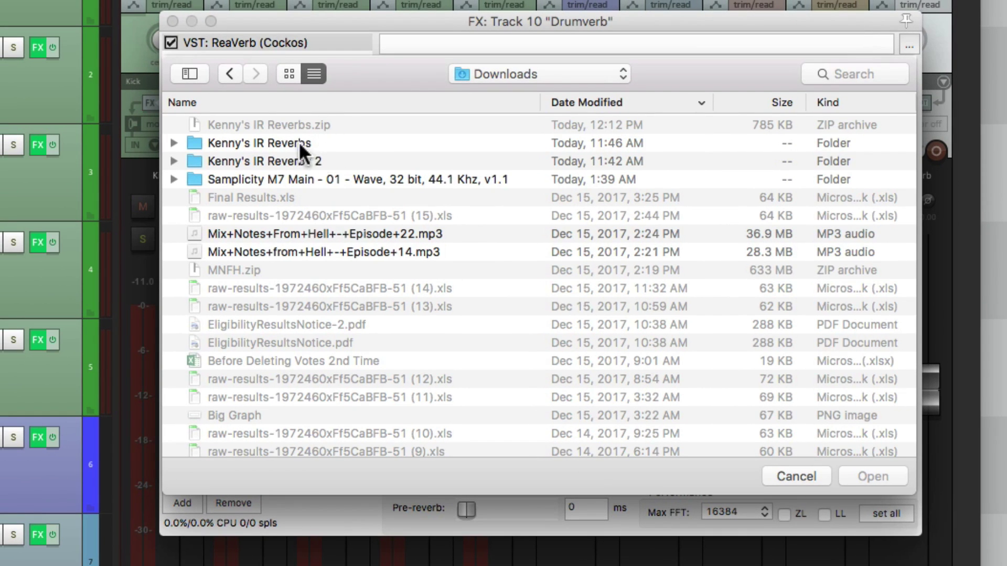
double_click(298, 142)
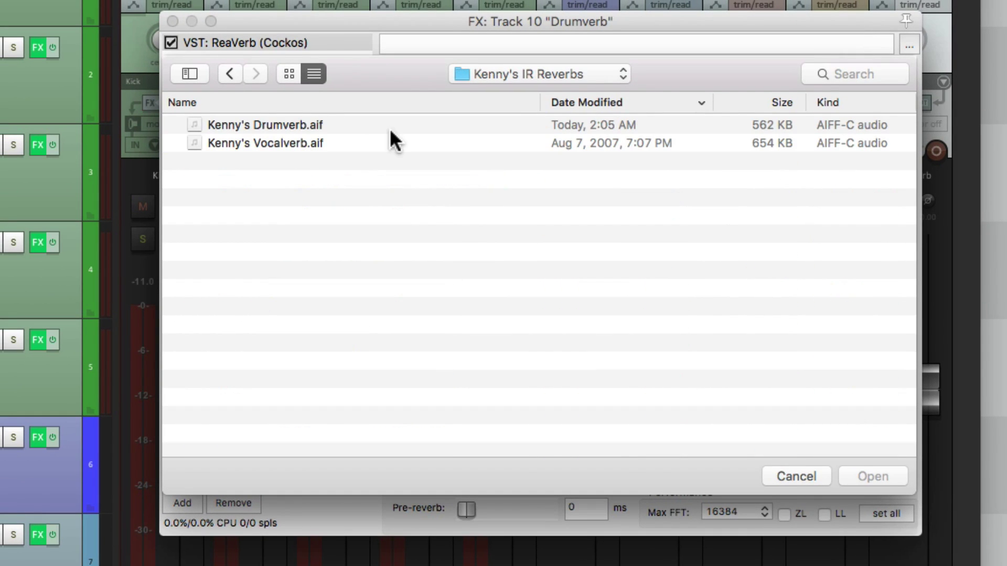
click(354, 125)
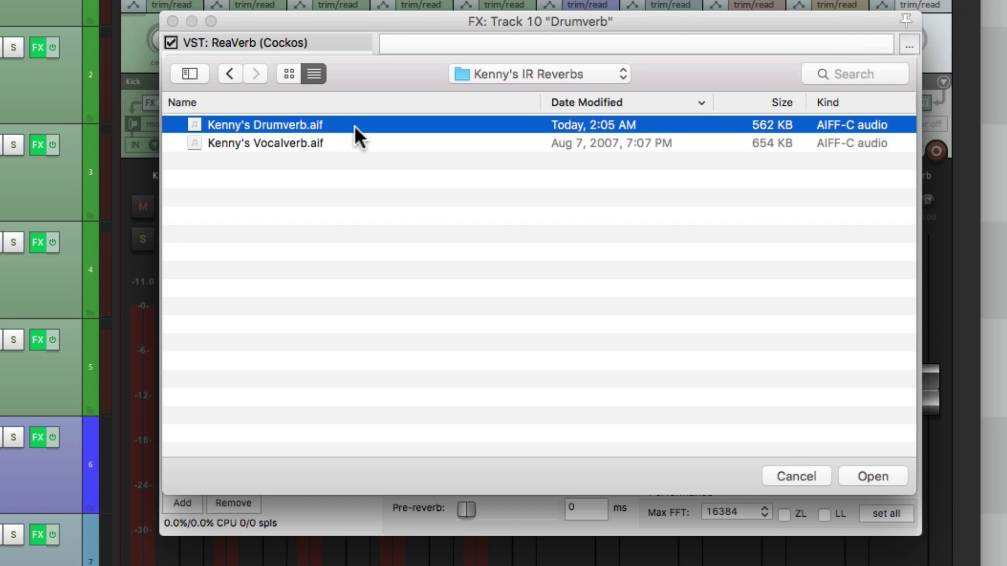
double_click(295, 124)
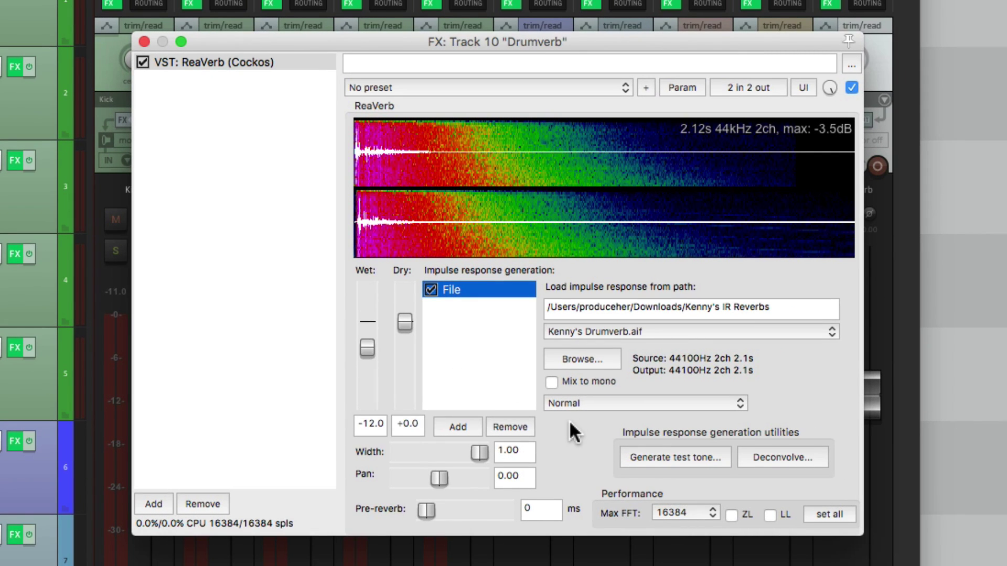
double_click(370, 348)
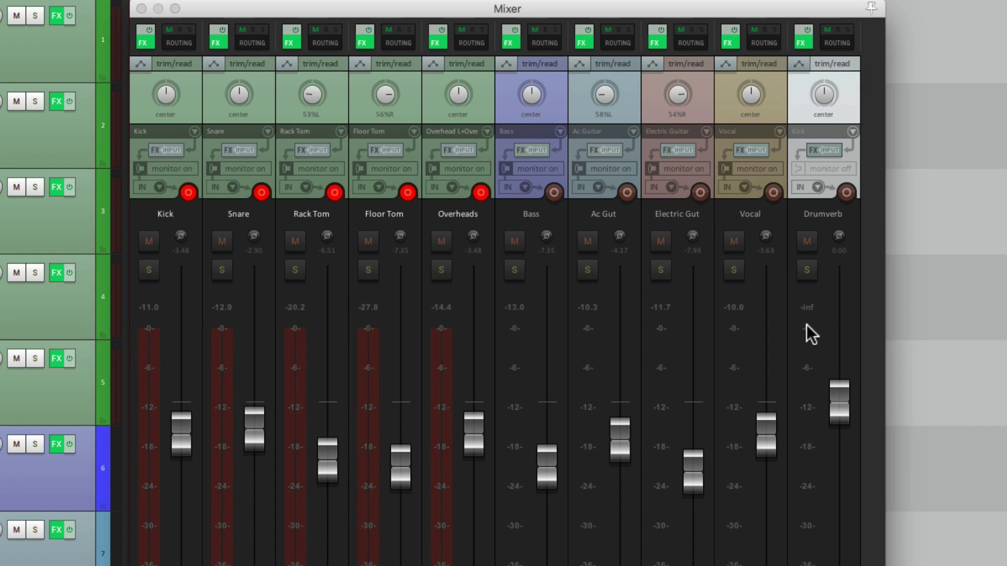
Step: Add a Kick send to Drumverb, lower it to about -22 dB, then delete that send
click(802, 42)
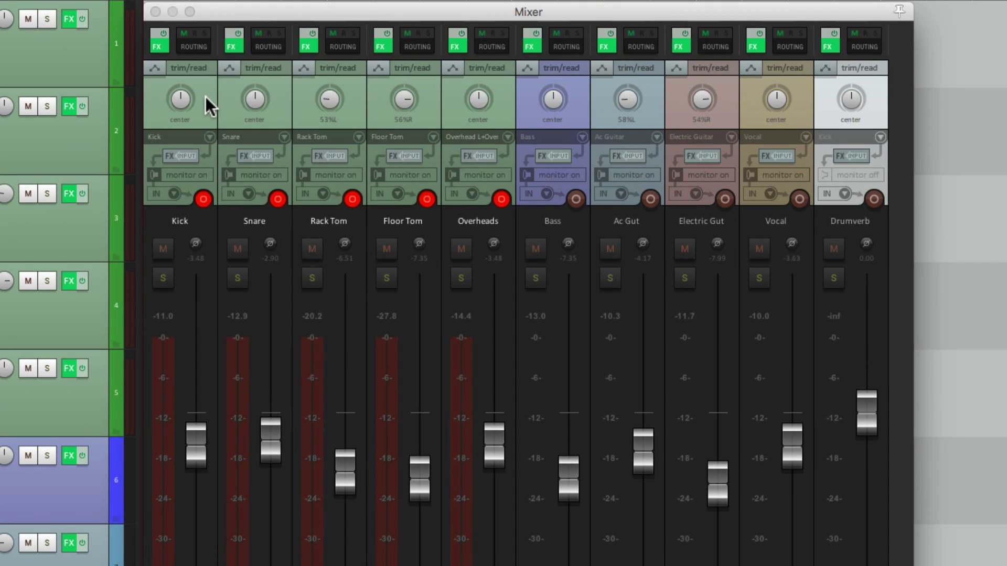
click(191, 49)
click(310, 192)
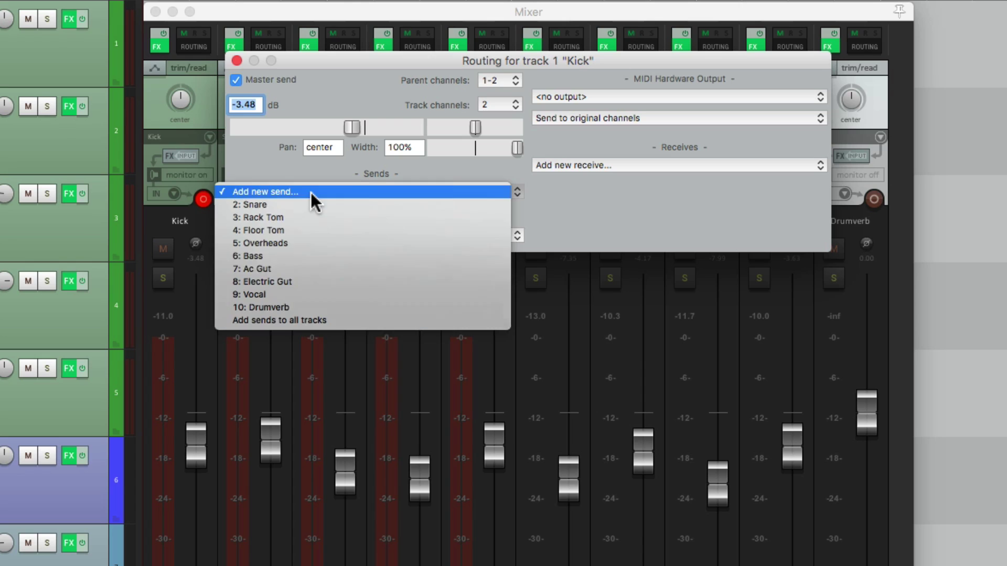
click(393, 307)
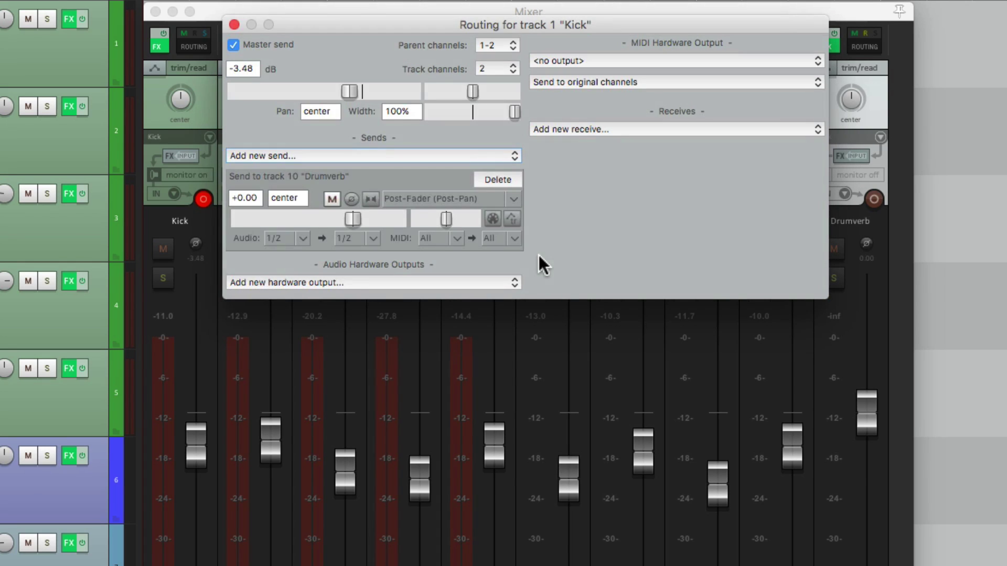
drag(351, 219, 293, 222)
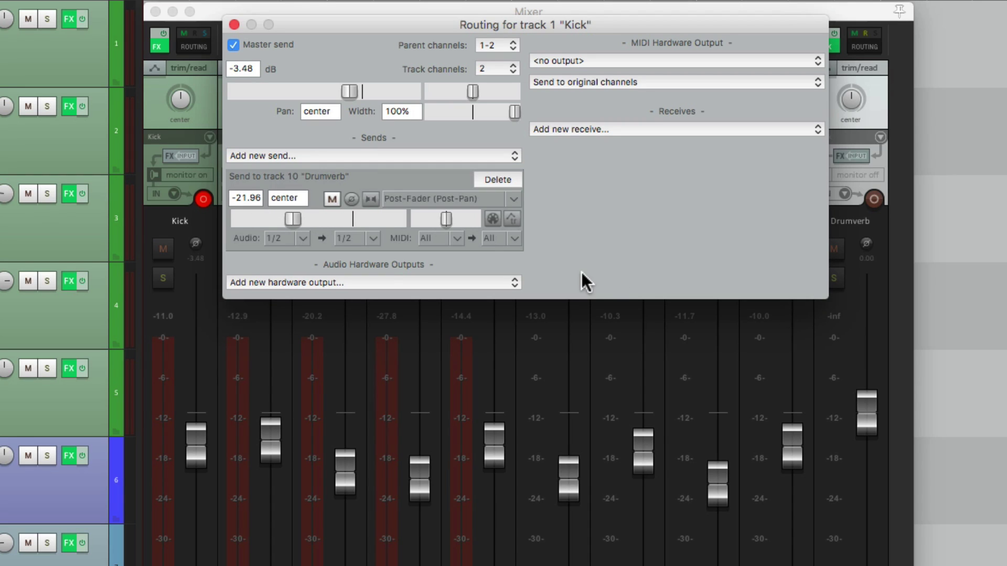
click(502, 180)
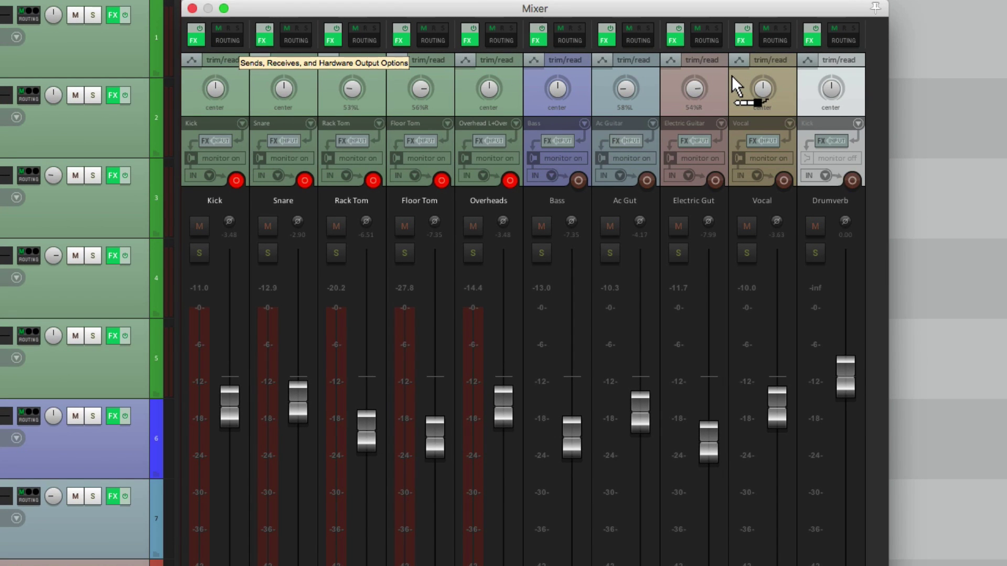
drag(732, 75, 810, 103)
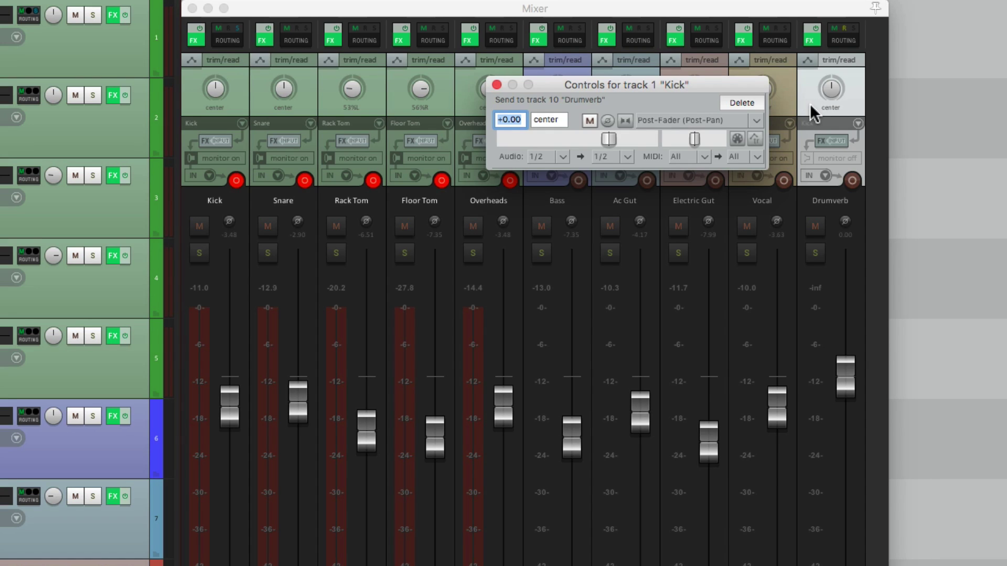
drag(616, 138, 577, 157)
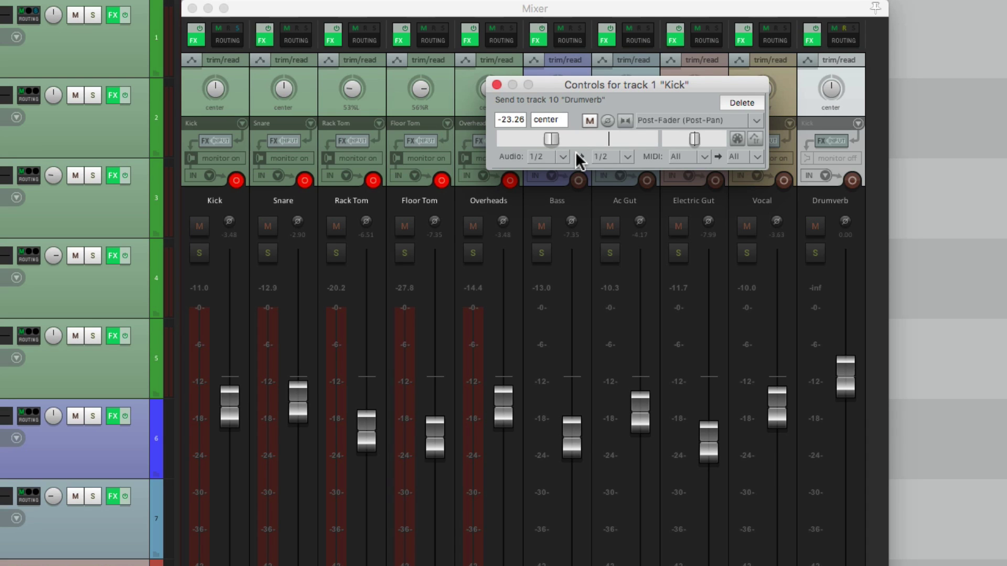
click(740, 103)
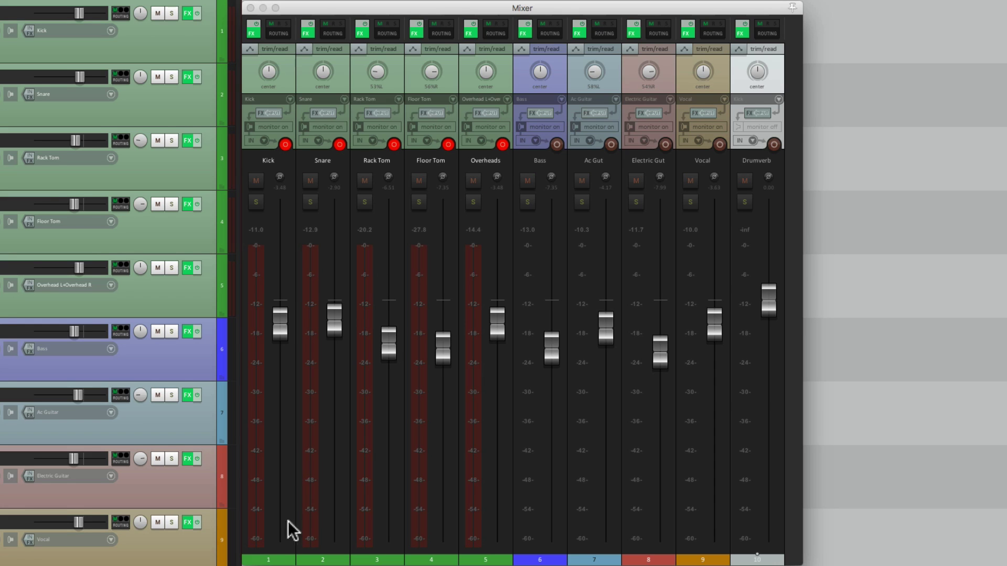
Step: Select the five drum tracks, Kick through Overheads, and route them all to Drumverb
click(278, 560)
shift+click(483, 557)
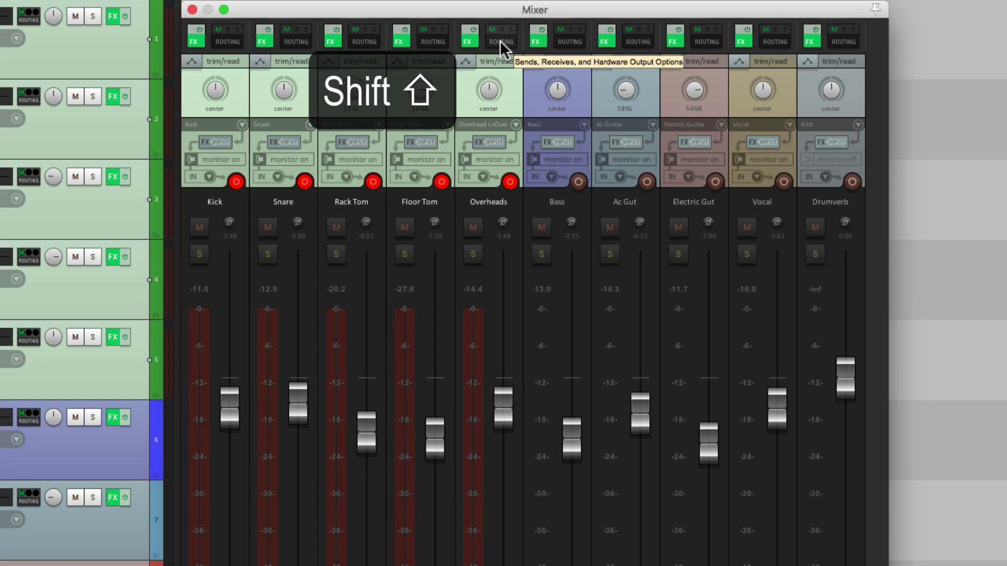
drag(529, 38, 852, 76)
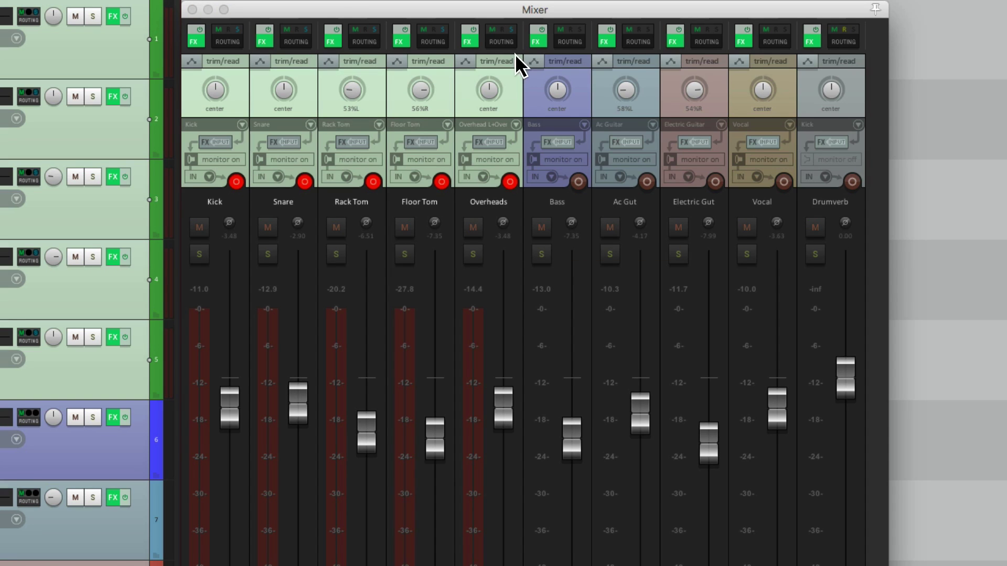
Step: Check the Kick and Snare routing windows for their new Drumverb sends
click(226, 41)
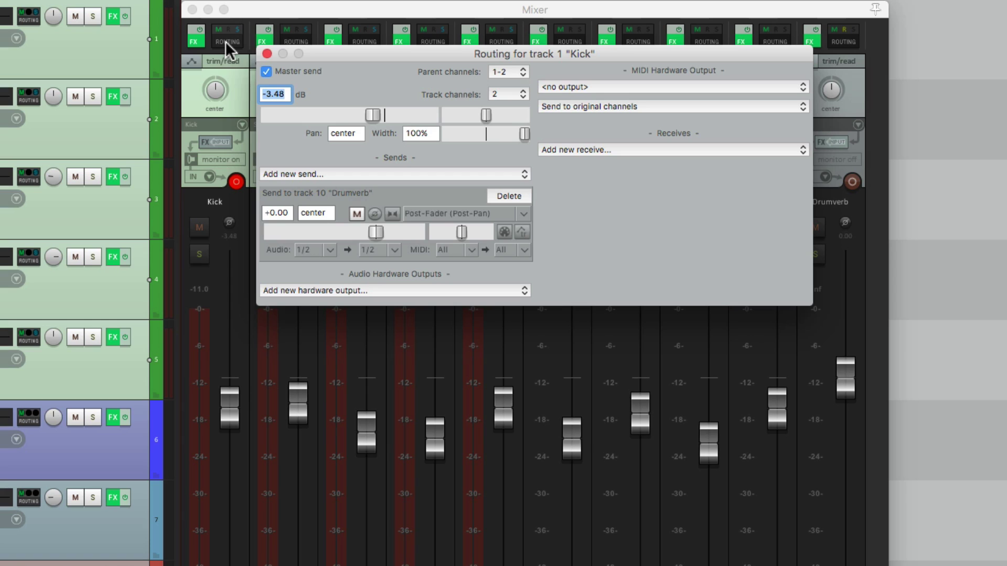
click(267, 54)
click(297, 40)
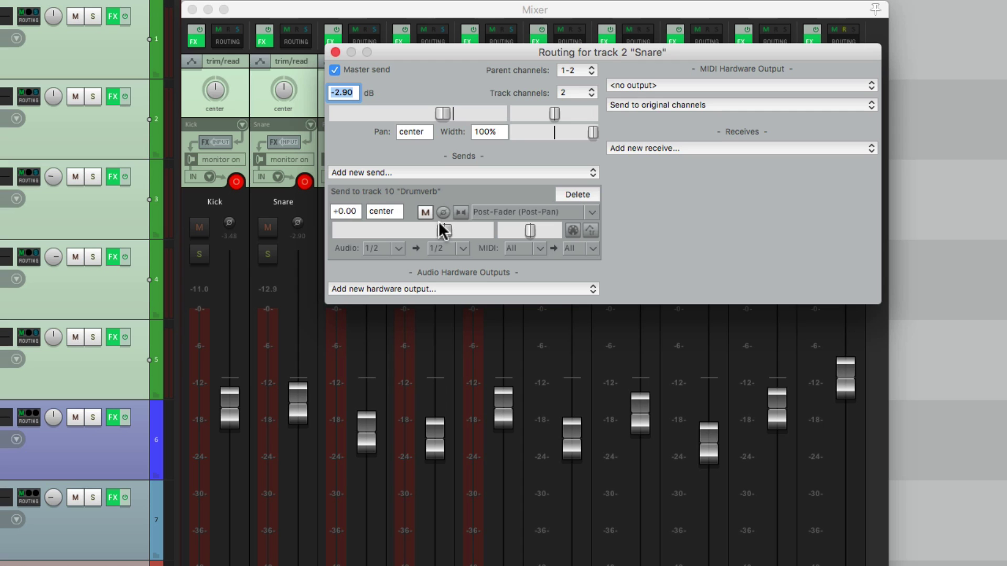
click(336, 52)
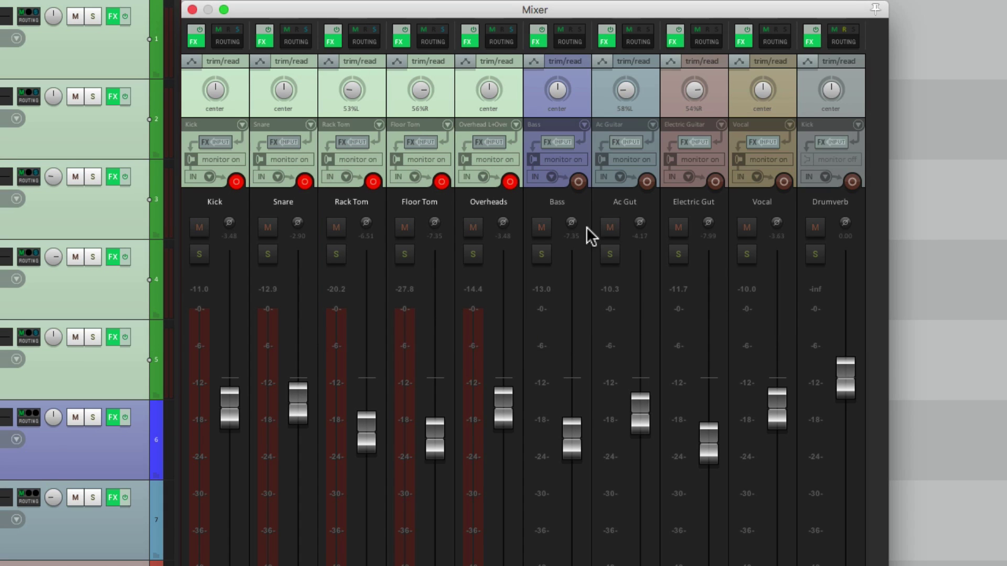
Step: Pull Drumverb's Kick, Snare, Rack Tom, Floor Tom and Overheads receives to -inf, Kick kept post-fader
click(841, 45)
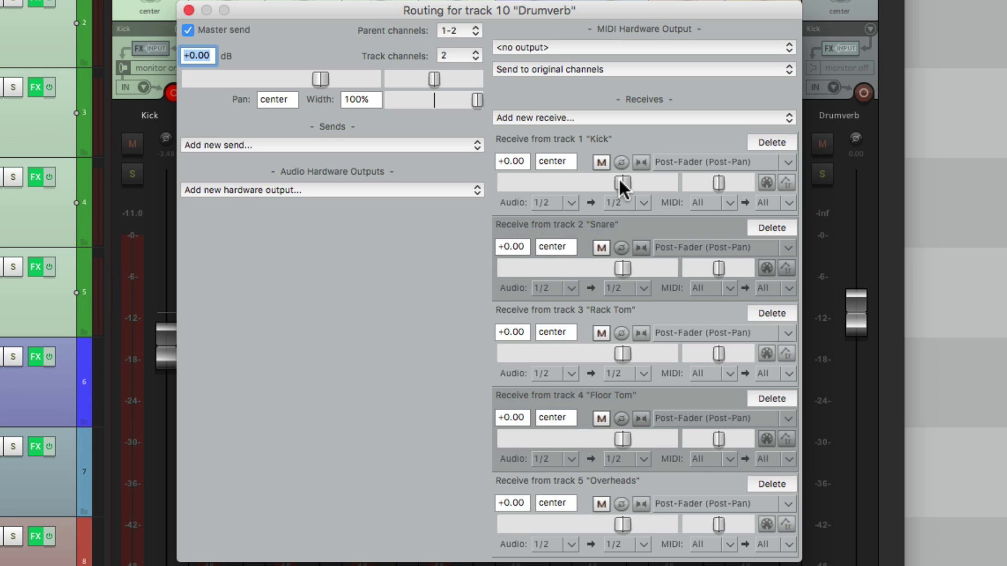
drag(622, 183, 479, 251)
drag(613, 268, 585, 486)
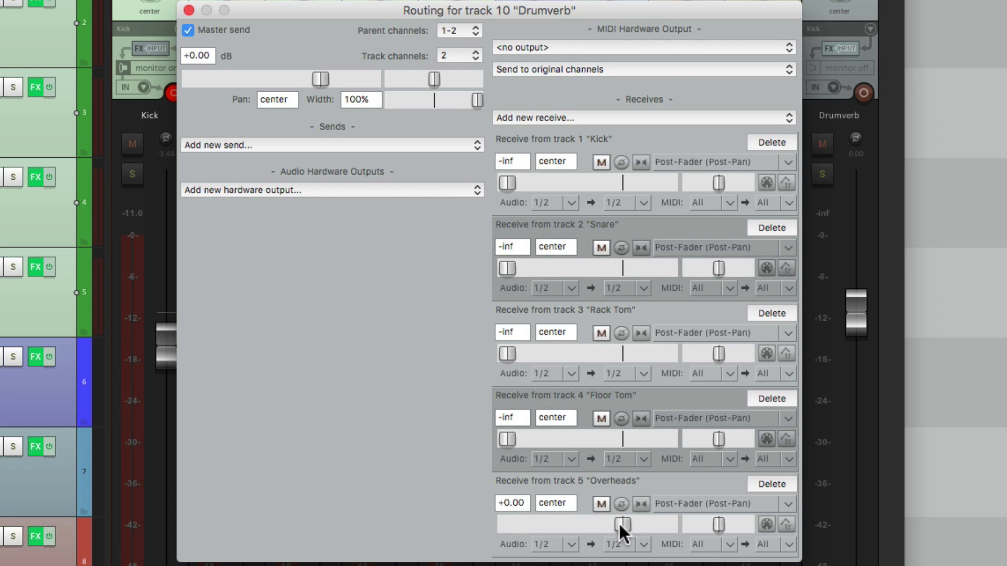
drag(619, 524, 387, 425)
click(684, 162)
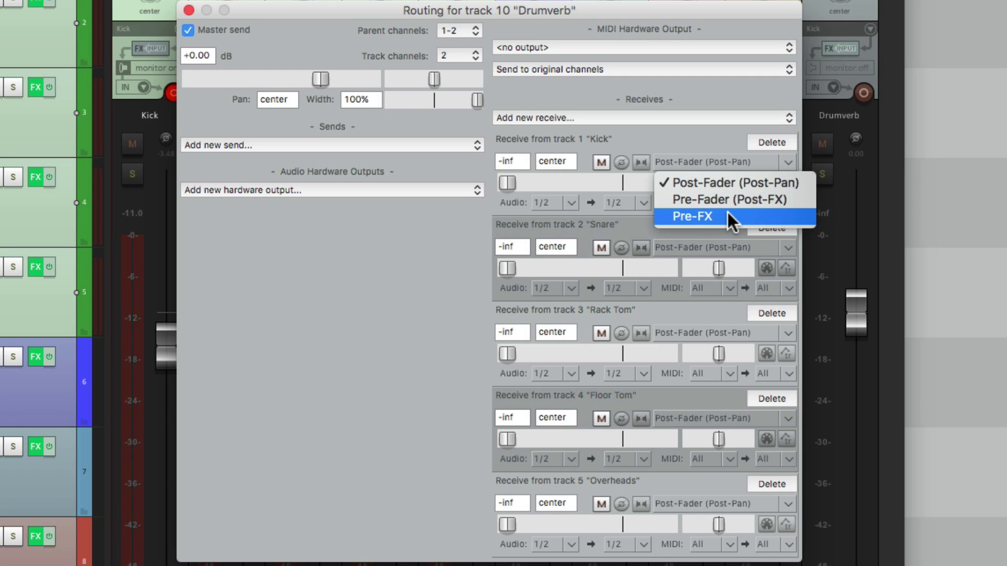
click(697, 167)
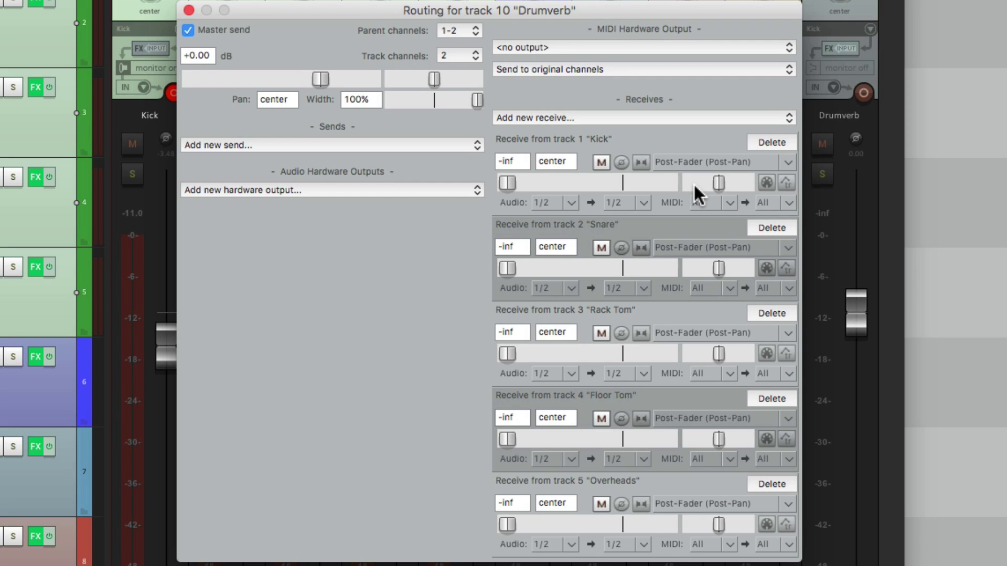
Step: Show Drumverb's ReaVerb window, then briefly play and stop the transport
click(831, 47)
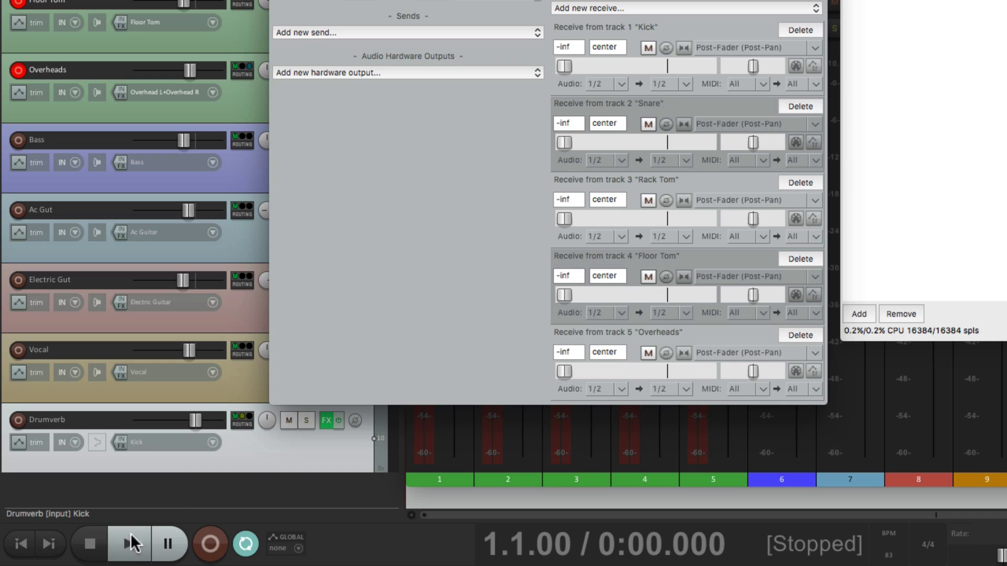
click(128, 544)
click(93, 547)
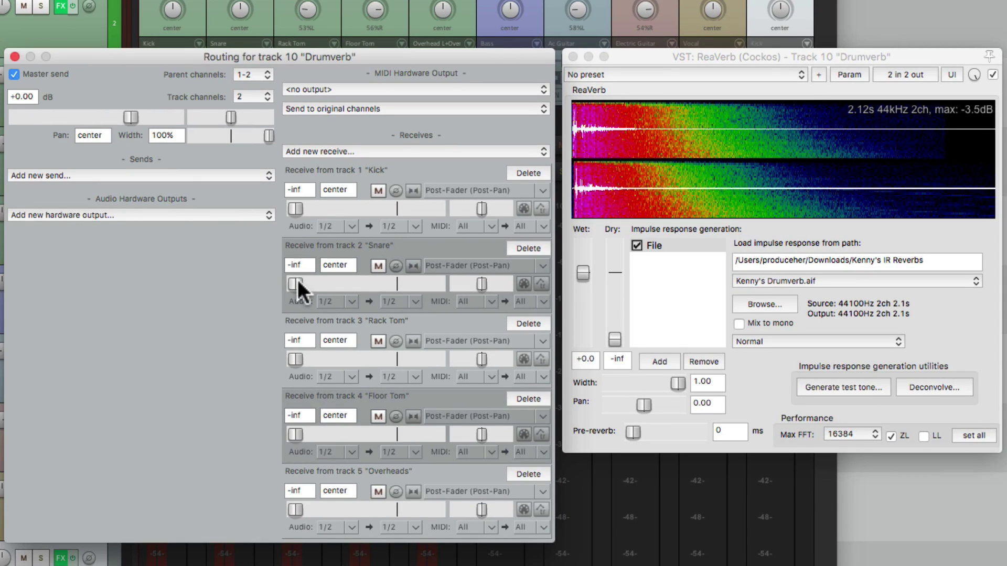
Step: Raise the Snare receive into Drumverb to -16.41 dB, muting it briefly to compare
drag(294, 279, 355, 276)
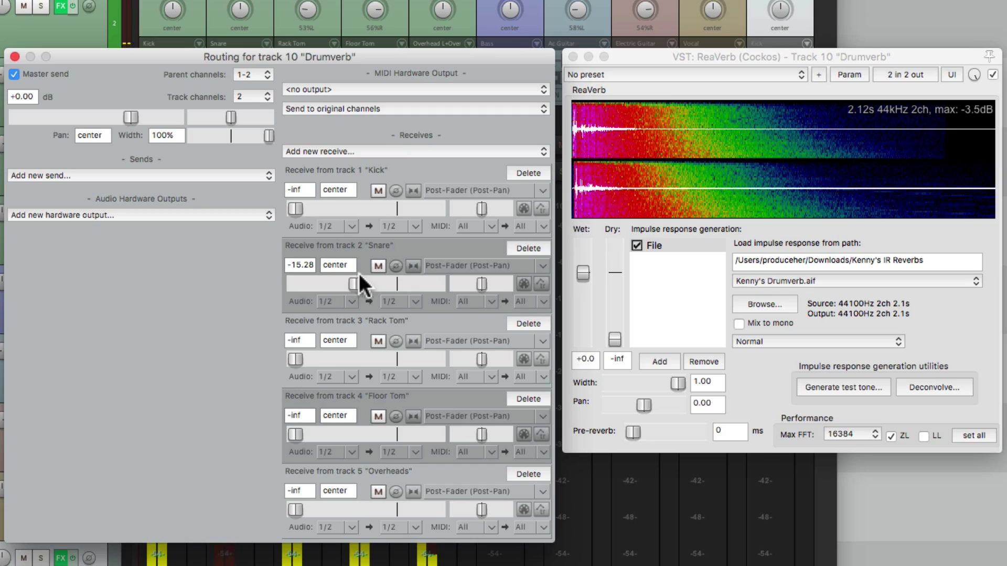
click(377, 264)
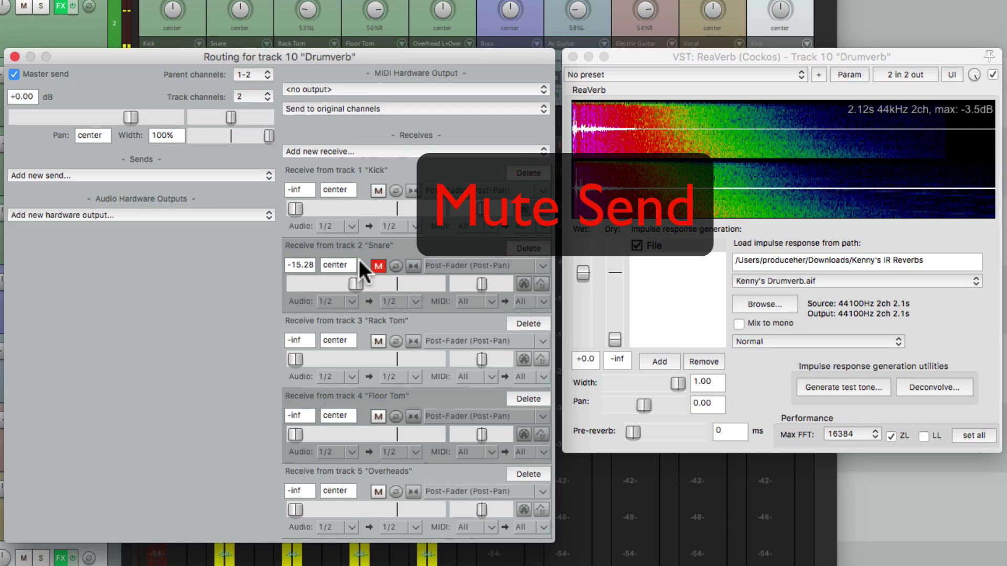
click(376, 264)
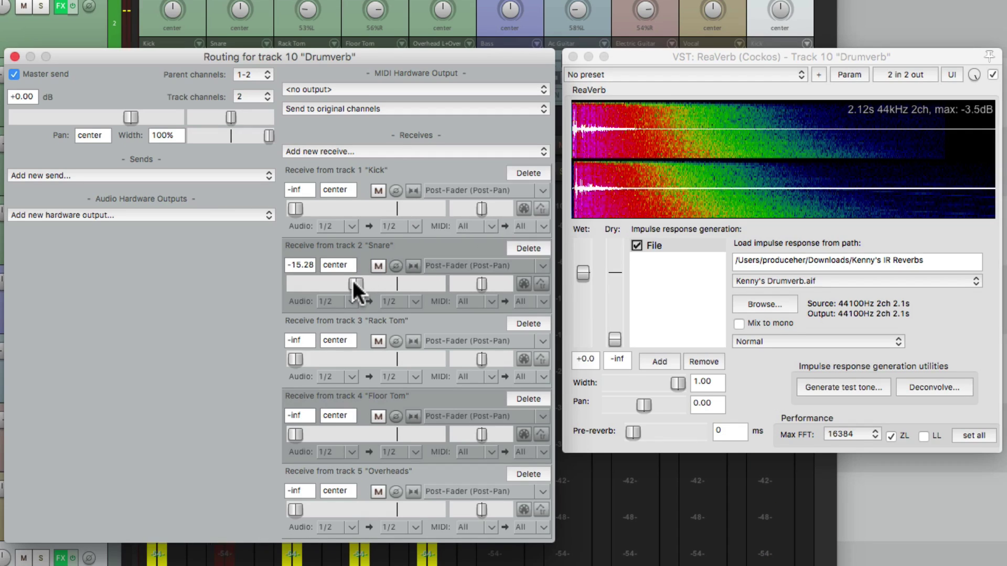
drag(353, 280, 349, 281)
Step: Set the Kick receive to -30.01 dB and trim the Snare receive to -17.15 dB
drag(295, 209, 333, 206)
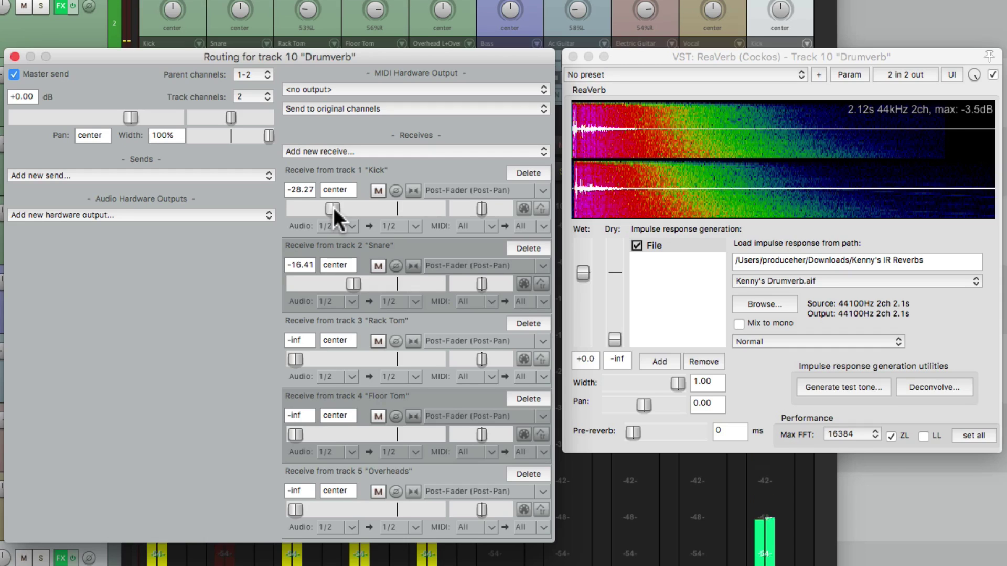
drag(332, 210, 332, 210)
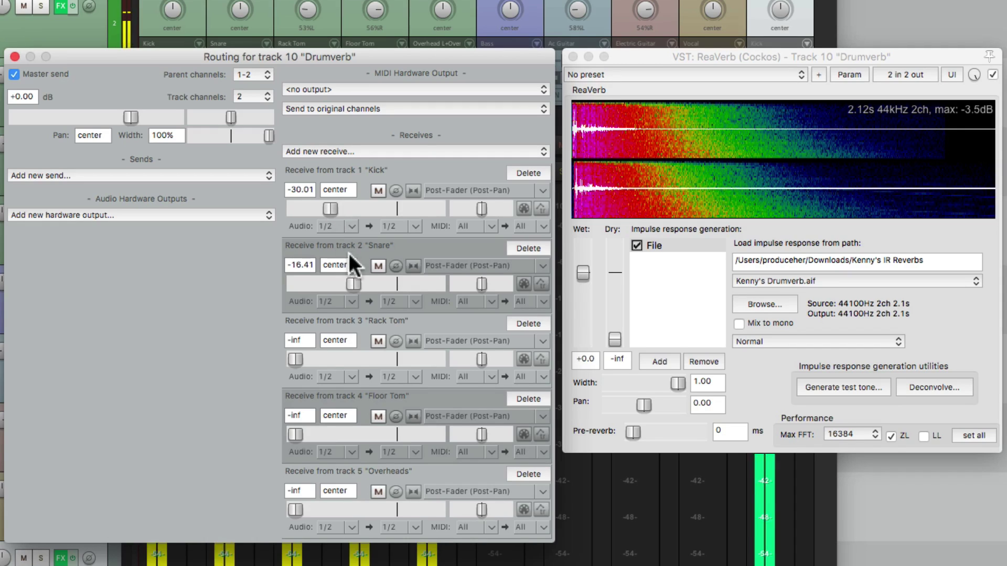
drag(355, 279, 354, 280)
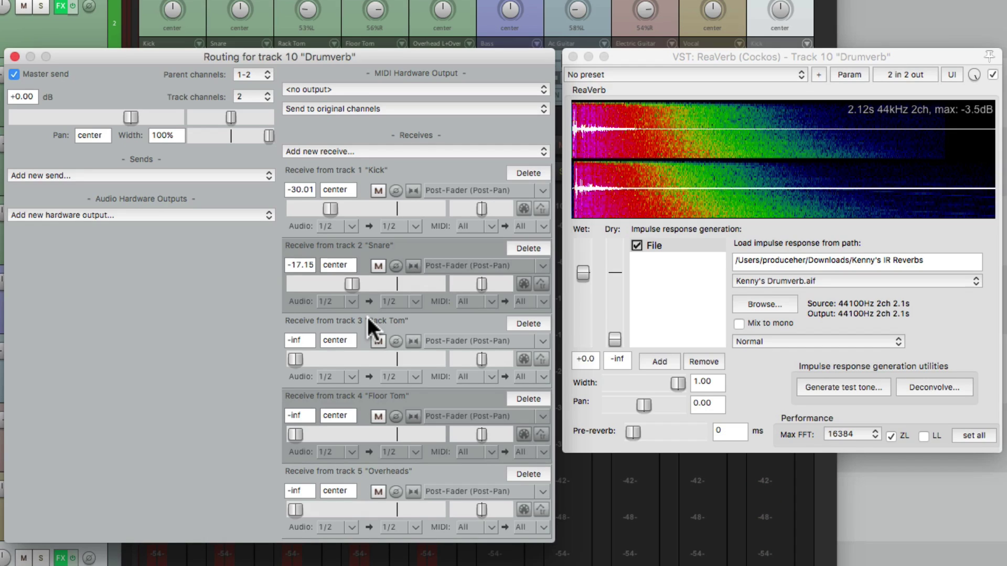
Step: Bring the Rack Tom, Floor Tom and Overheads receives up to -17.85 dB each
drag(294, 360, 351, 357)
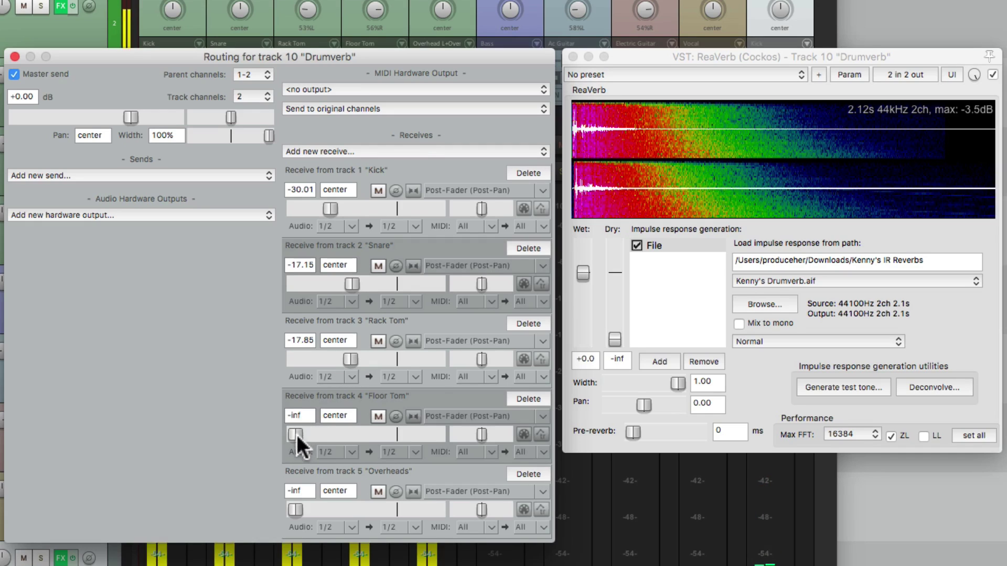
drag(297, 435, 352, 432)
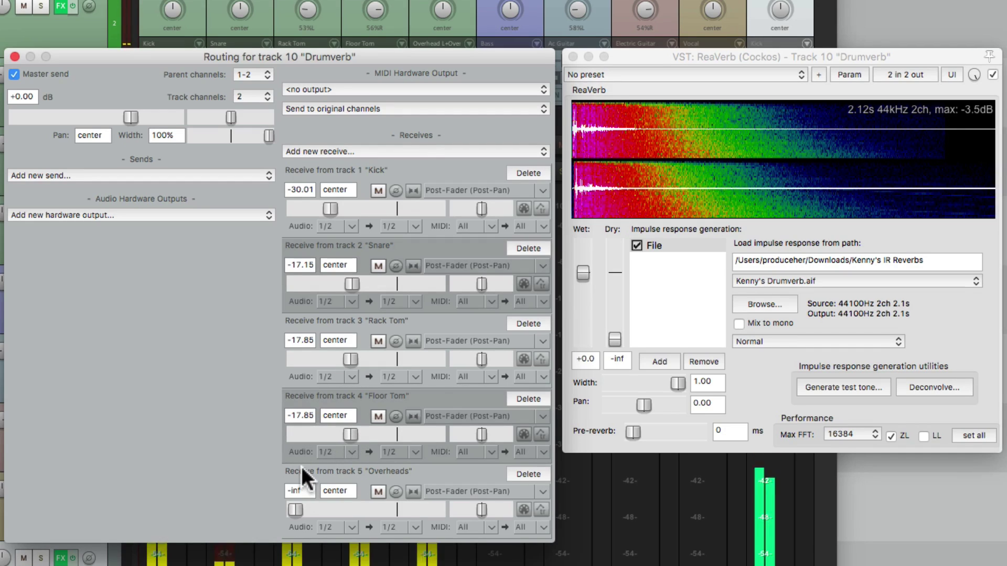
drag(297, 509, 353, 506)
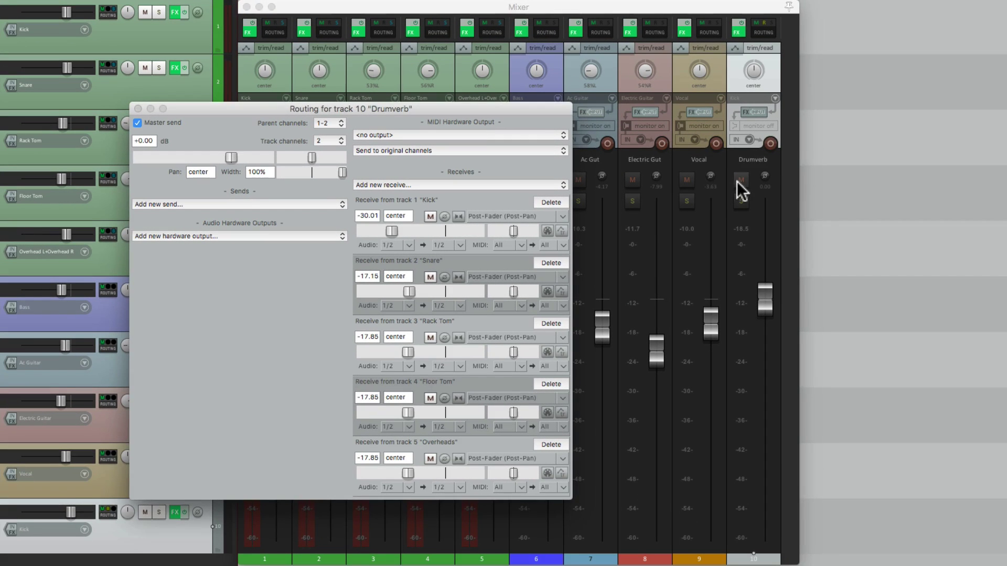
Step: A/B the Drumverb mute, close its routing, disarm drum tracks 1–5 and widen the mixer
click(761, 147)
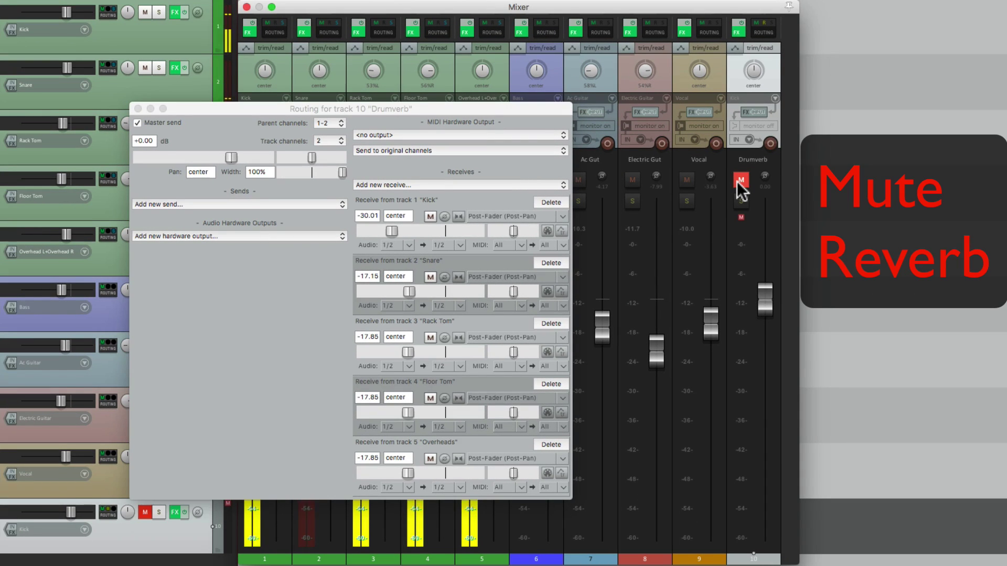
click(740, 180)
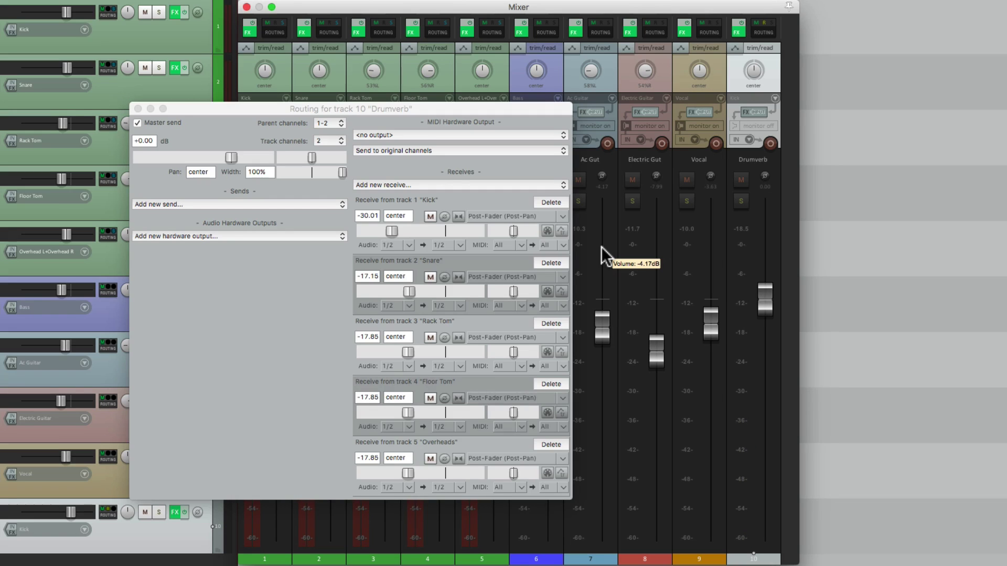
click(138, 109)
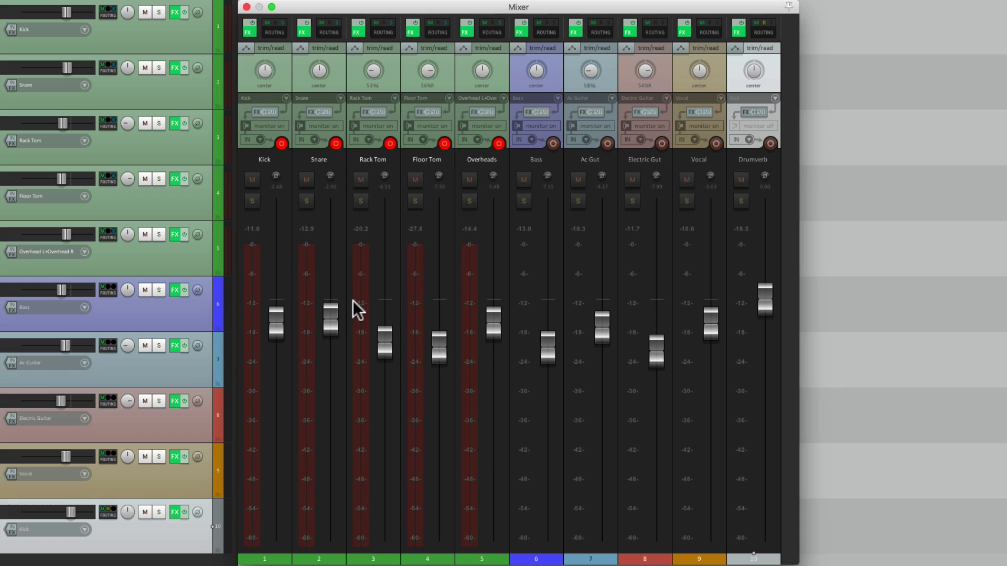
click(499, 143)
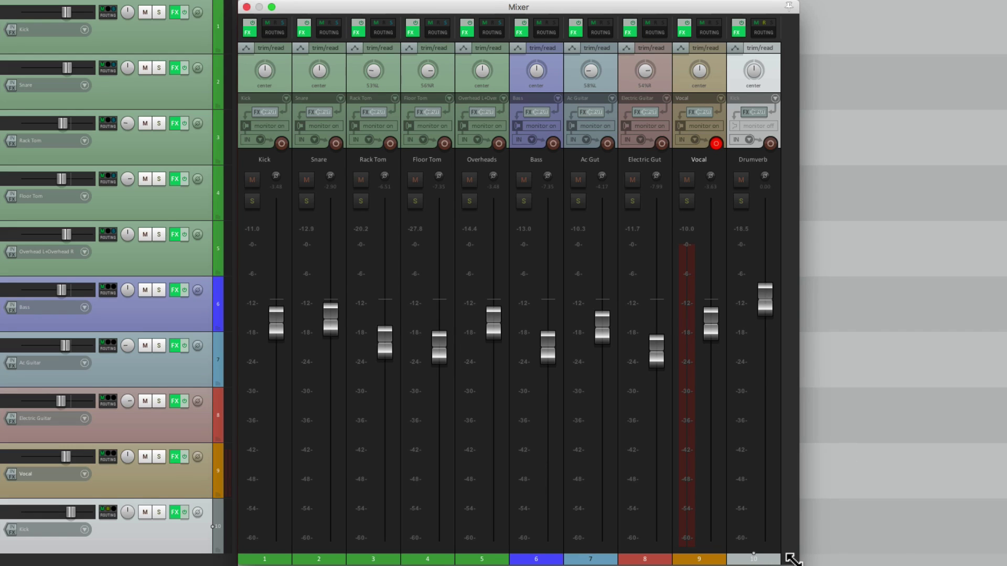
drag(790, 558, 874, 556)
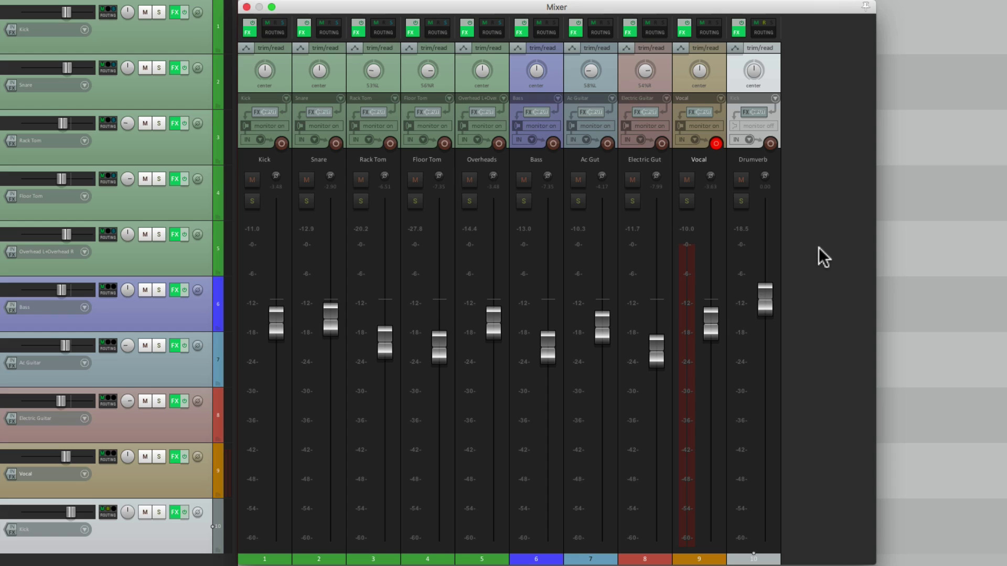
Step: Add a new track 11 after Drumverb and name it Vocalverb
double_click(819, 248)
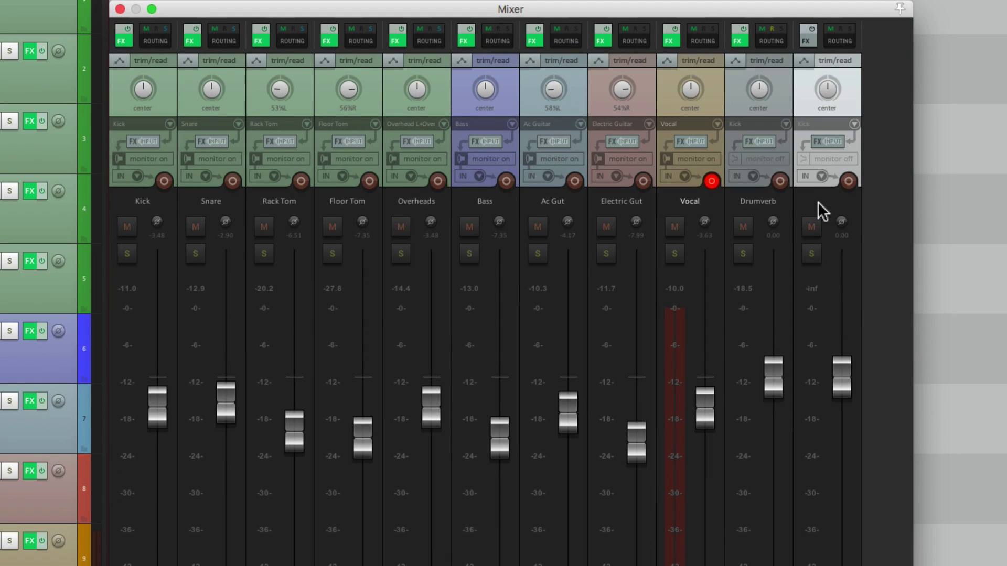
double_click(819, 203)
text(Vocalverb)
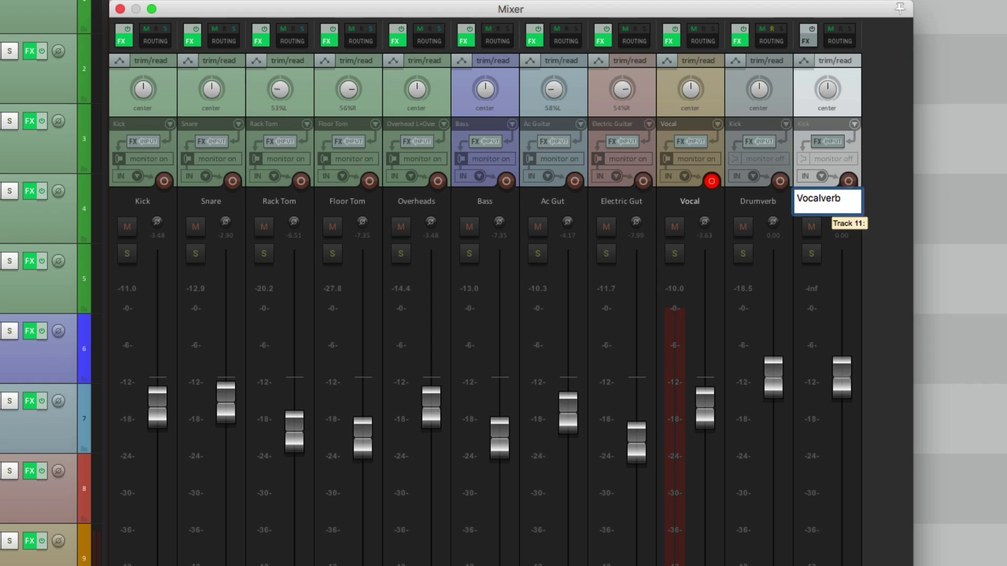
key(Return)
click(884, 231)
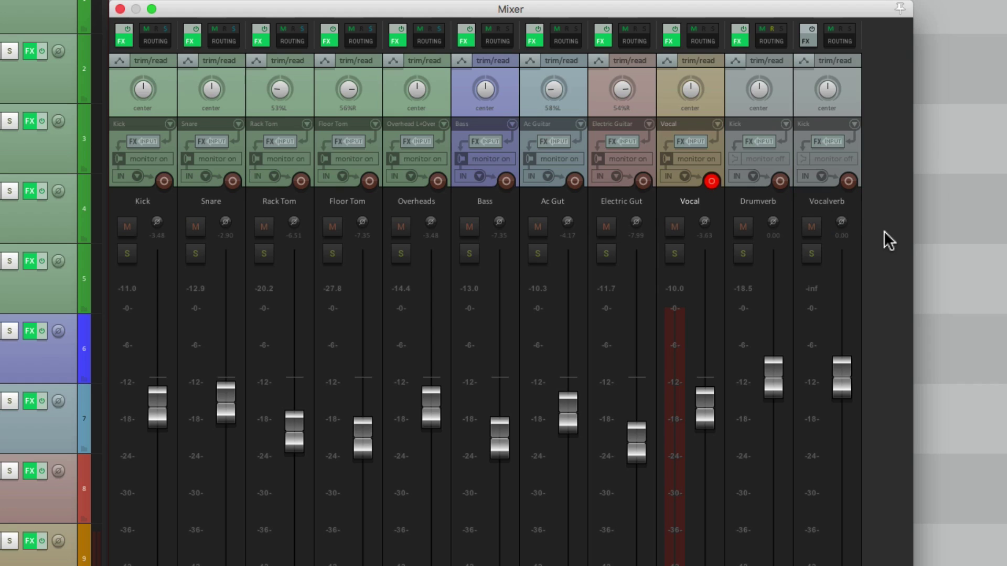
Step: Put ReaVerb on Vocalverb with dry at -inf and wet at 0 dB, ready to load an IR file
click(806, 40)
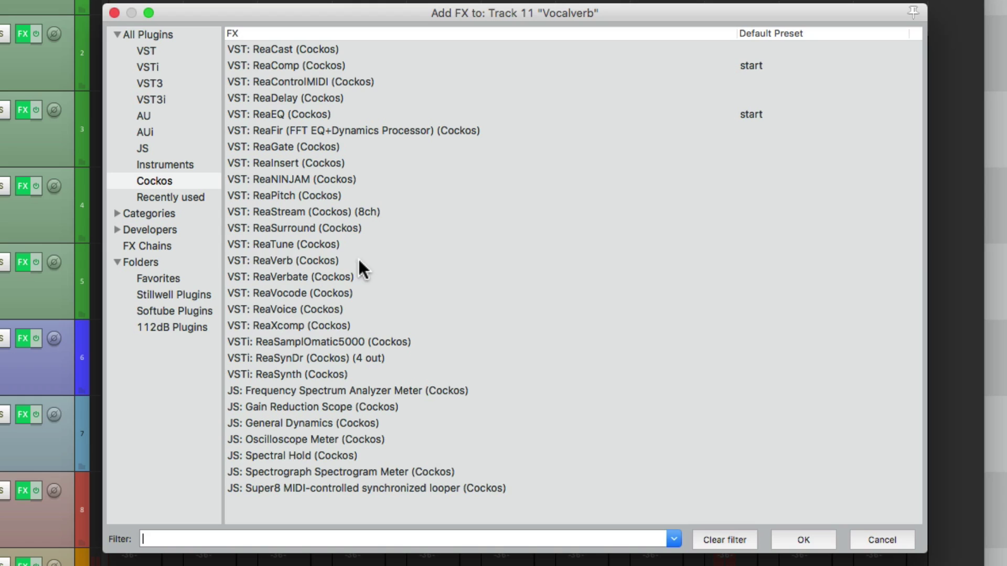
click(355, 263)
double_click(324, 262)
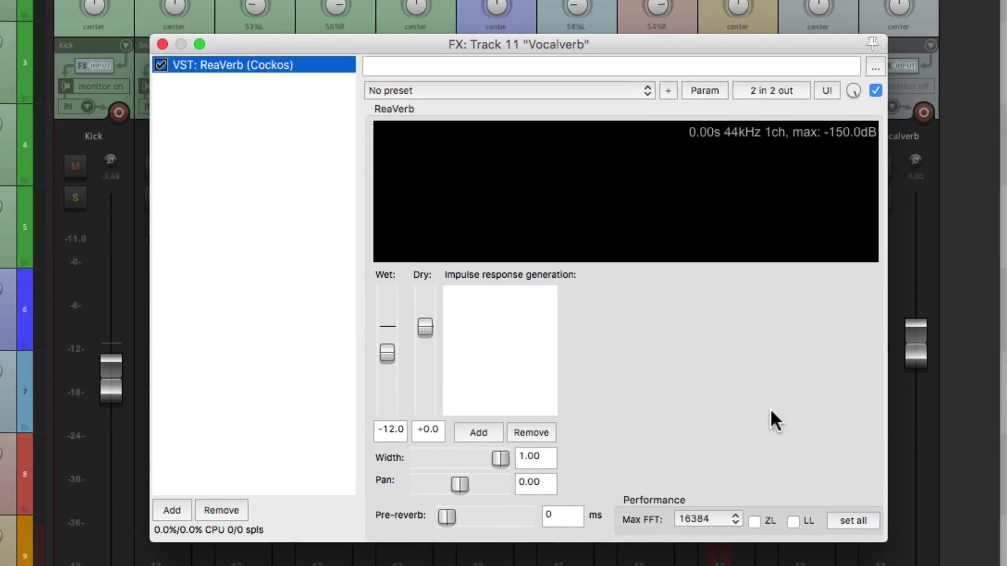
drag(407, 298, 413, 429)
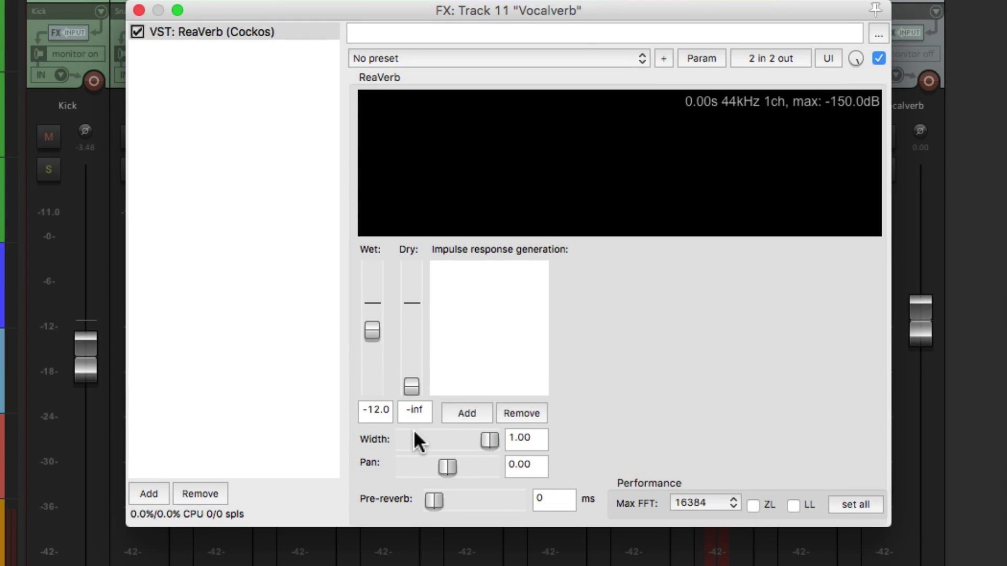
double_click(370, 332)
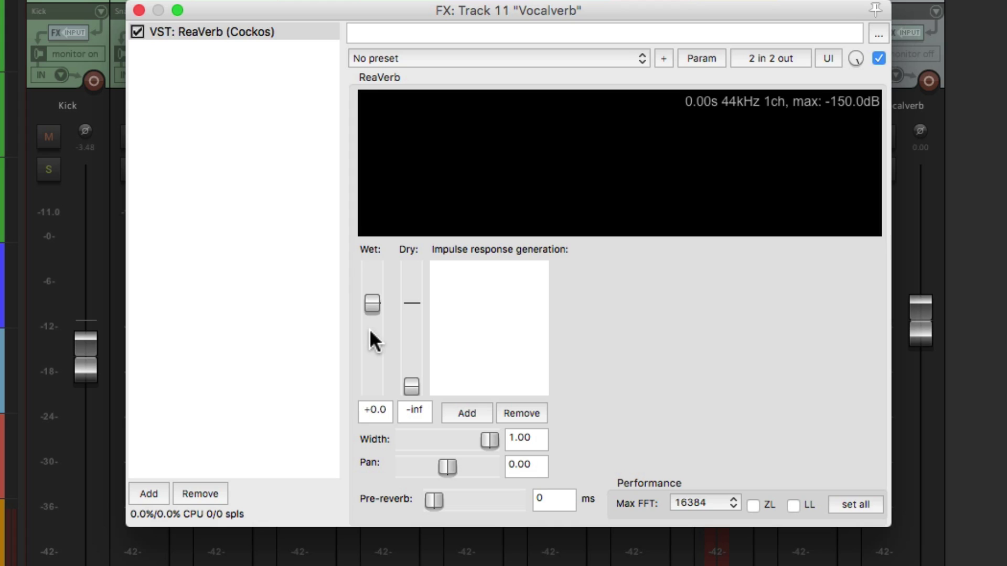
click(467, 412)
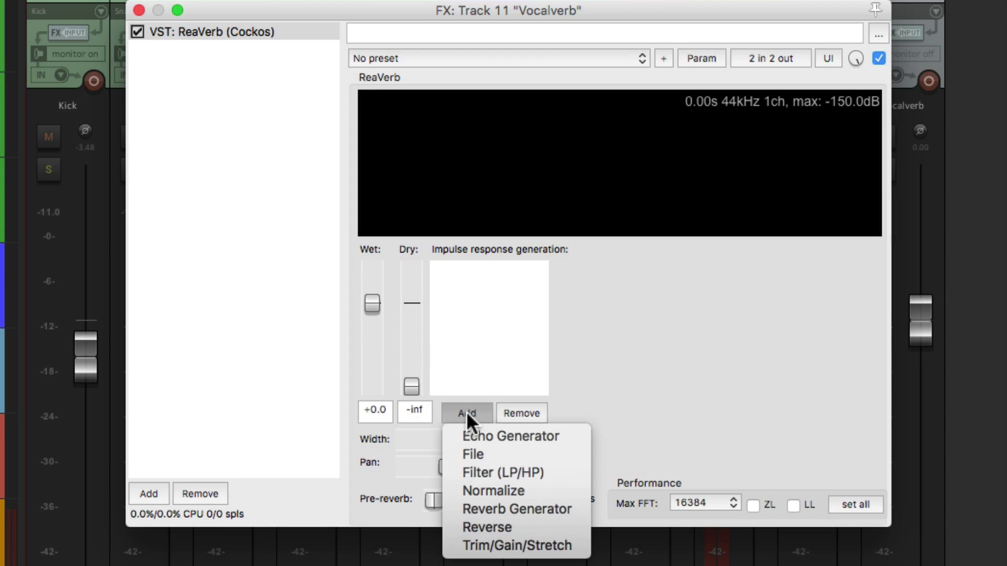
click(474, 449)
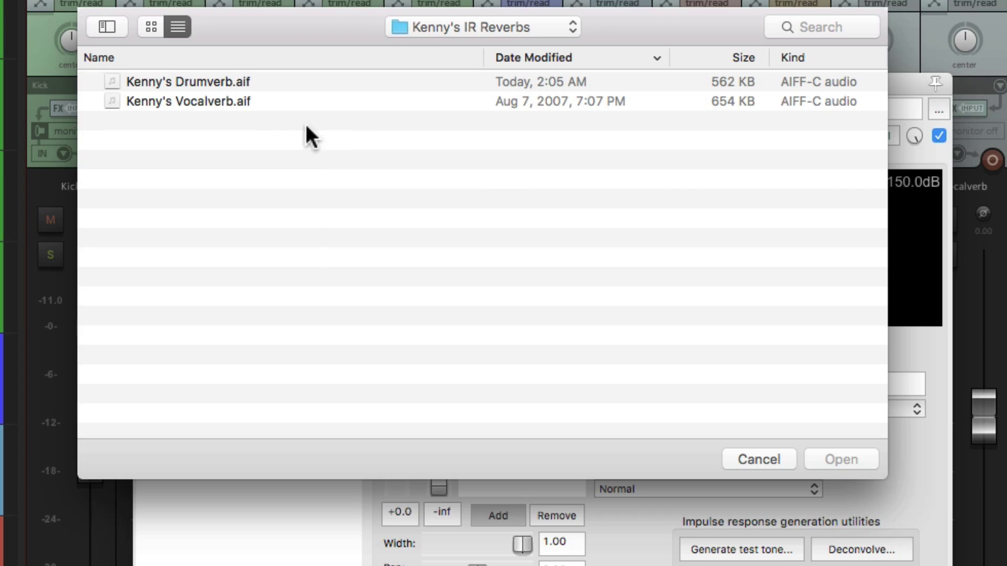
Step: Load Kenny's Vocalverb.aif as the impulse response and play briefly to audition it
click(281, 103)
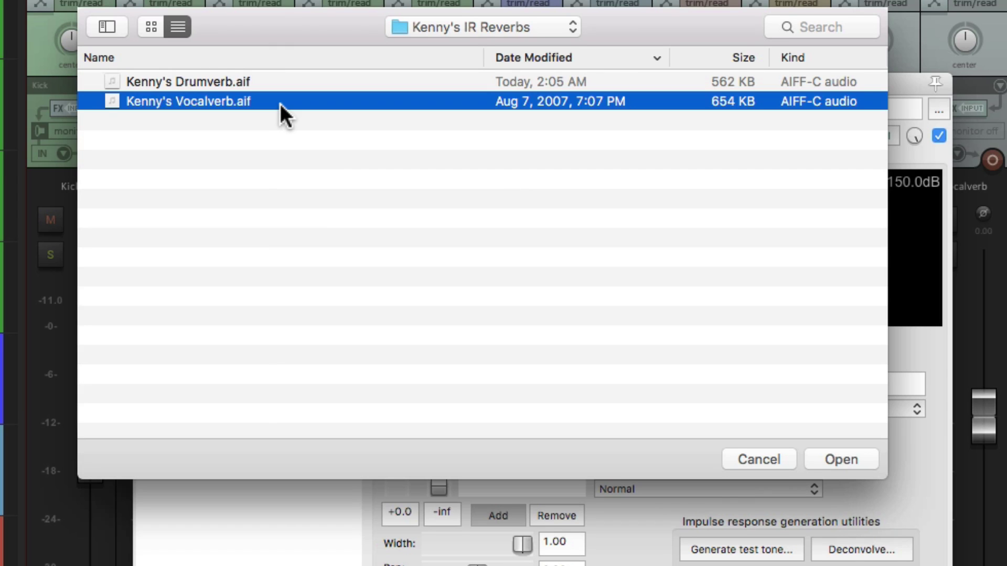
double_click(227, 99)
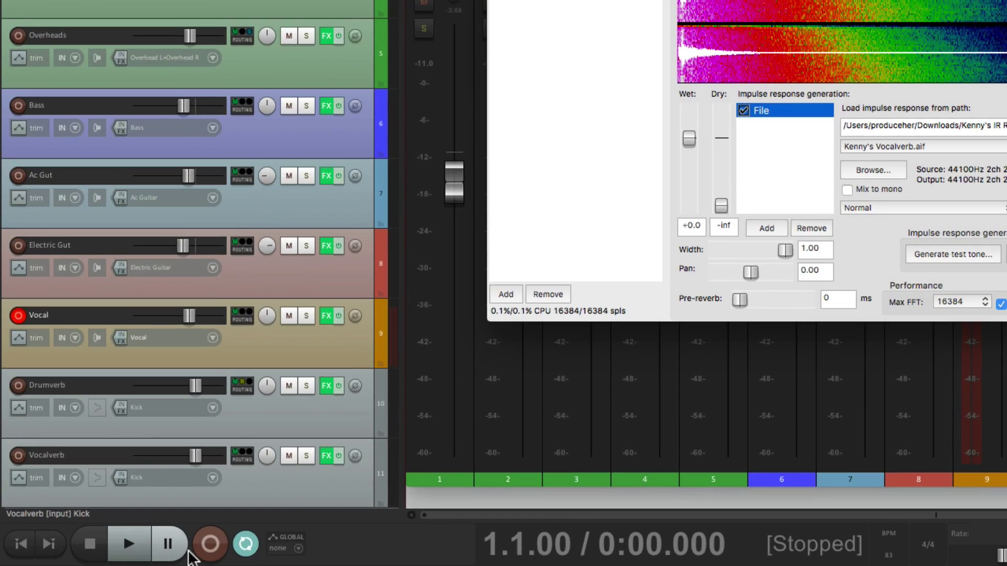
click(130, 545)
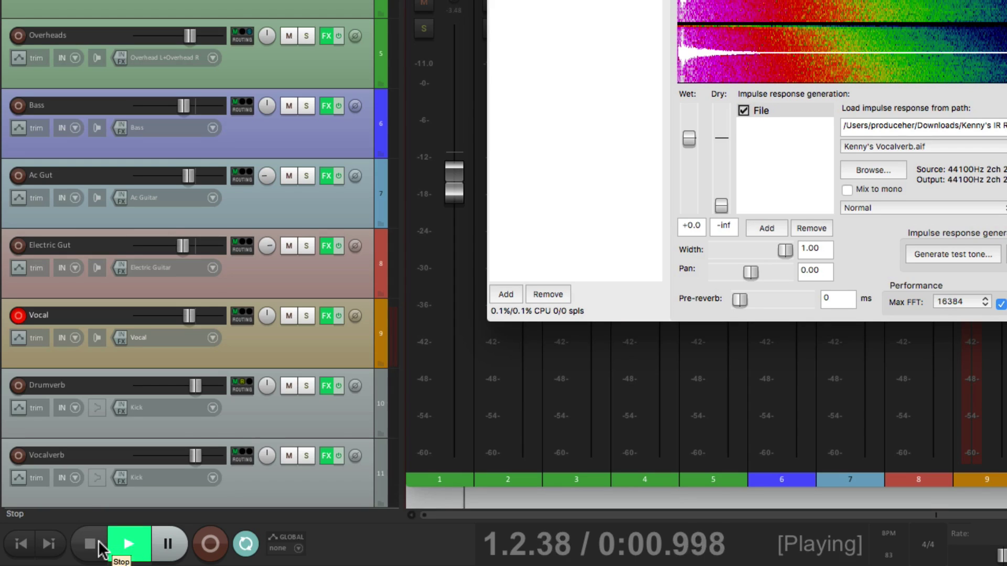
click(100, 548)
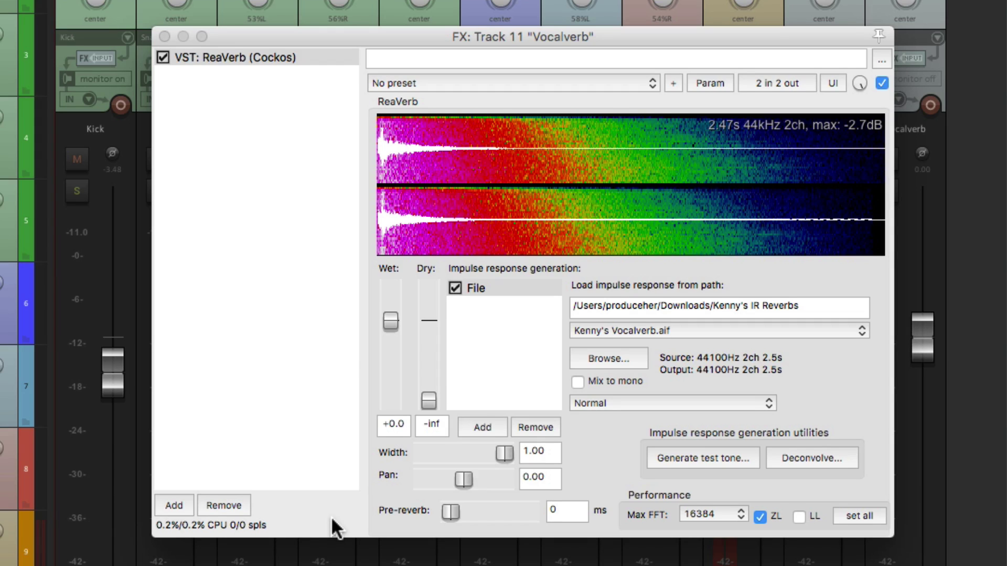
Step: Create a post-fader send from Vocal to Vocalverb at -32.33 dB, then reopen Vocalverb's ReaVerb
click(164, 36)
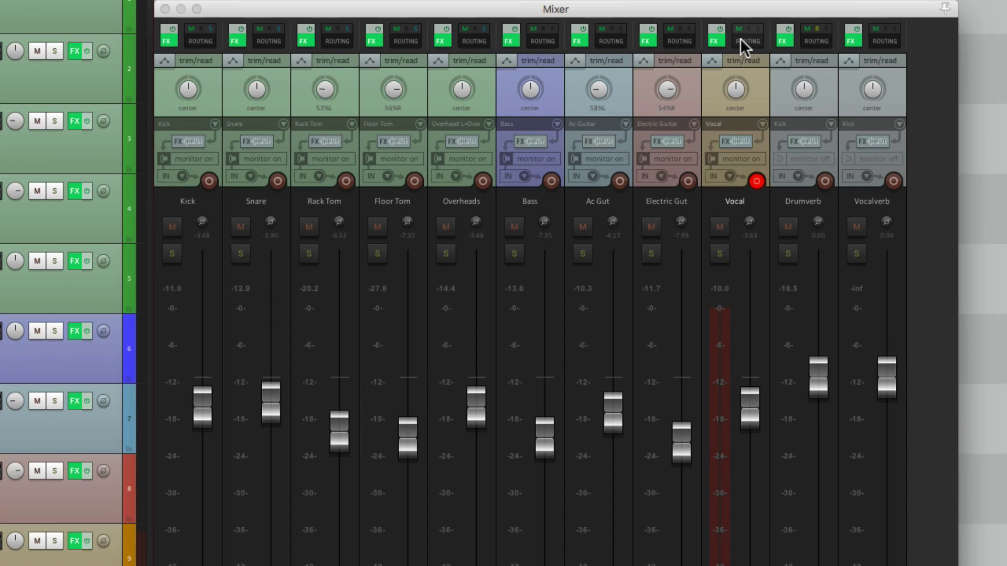
drag(741, 38, 890, 47)
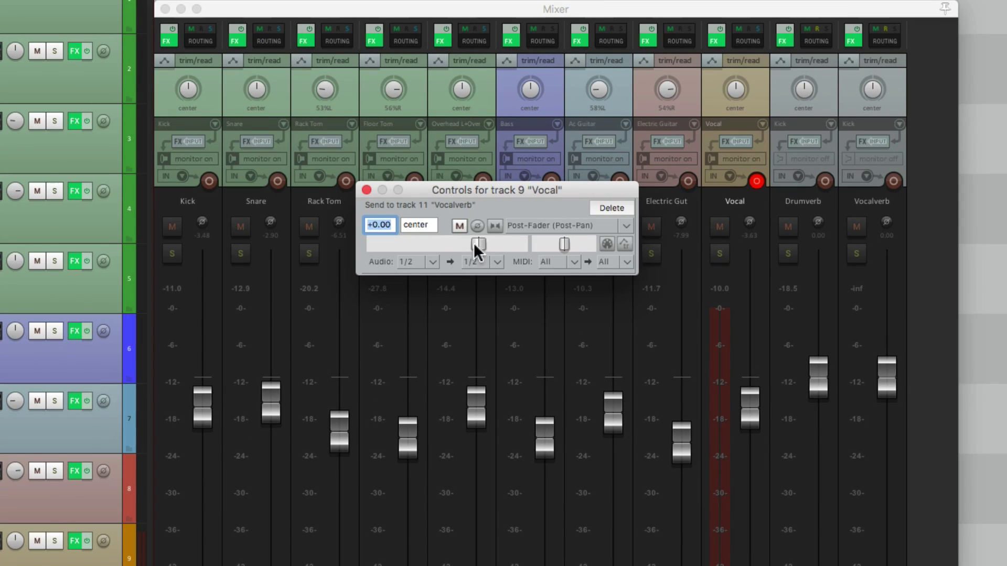
drag(478, 245, 411, 247)
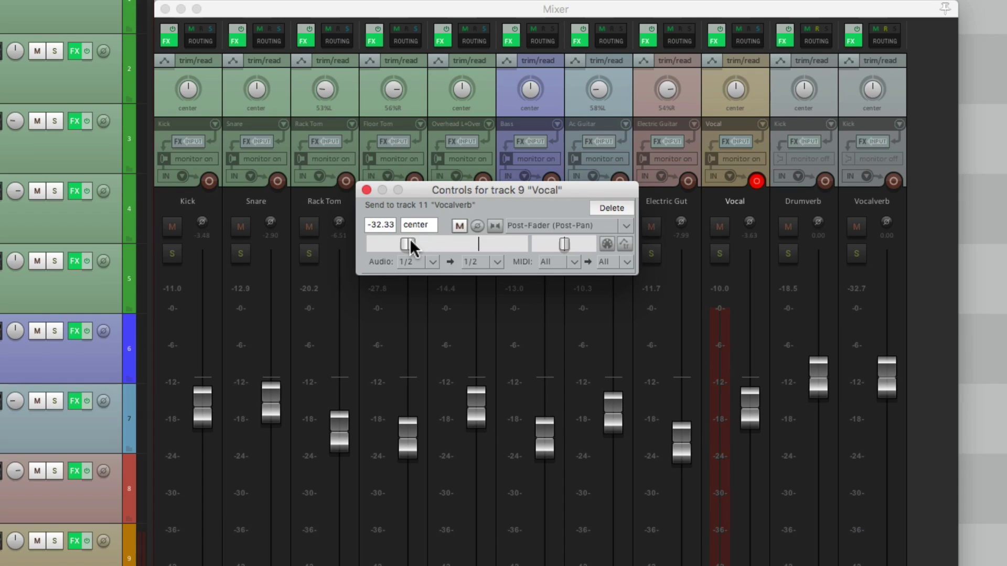
click(366, 190)
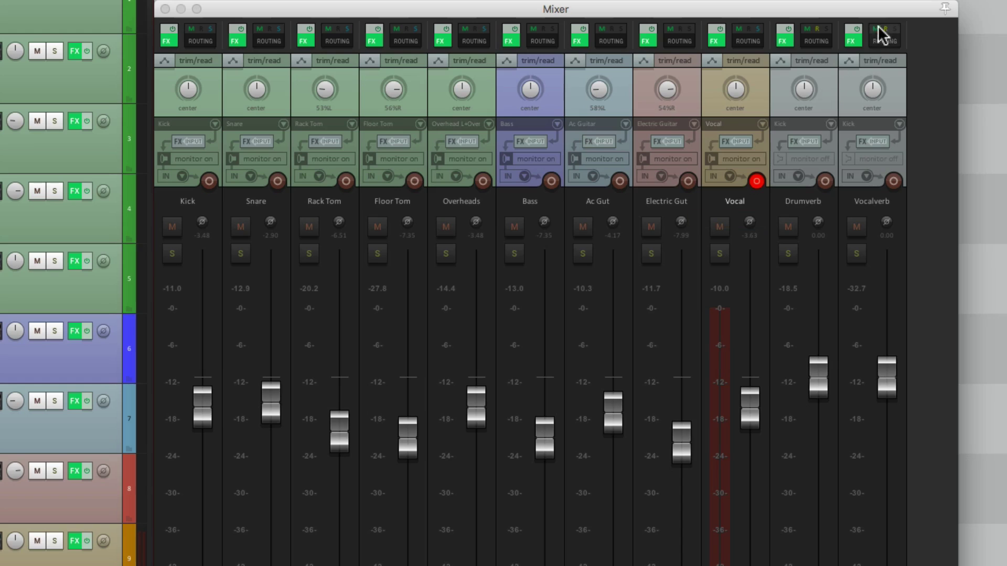
click(853, 42)
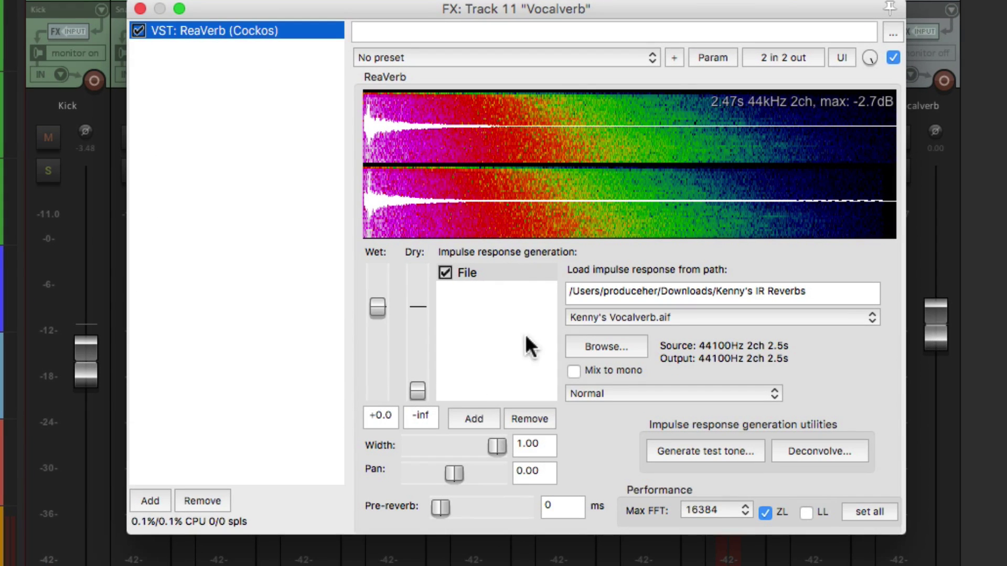
Step: Add a Trim/Gain/Stretch stage after the File impulse and stretch it to about 1.71
click(506, 272)
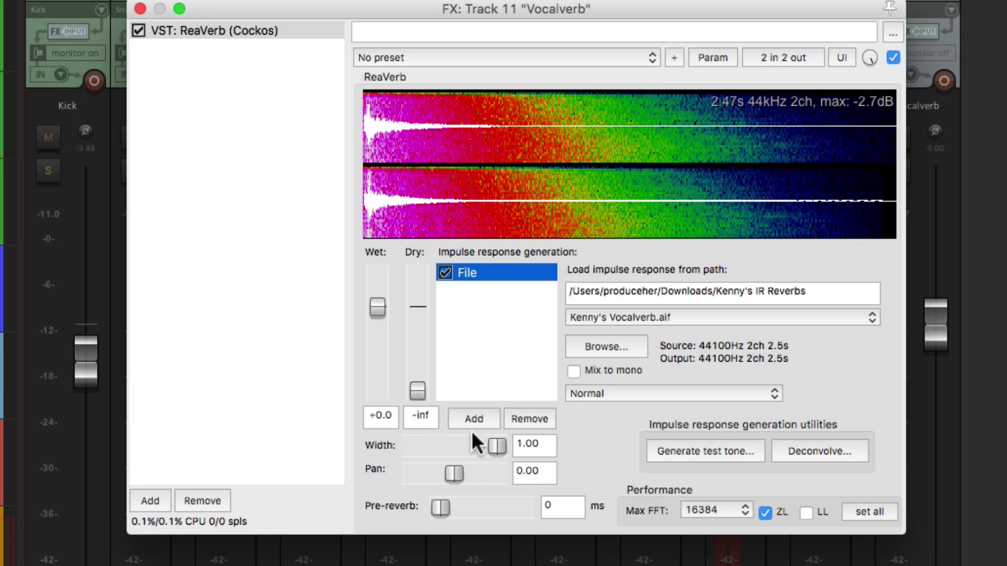
click(468, 415)
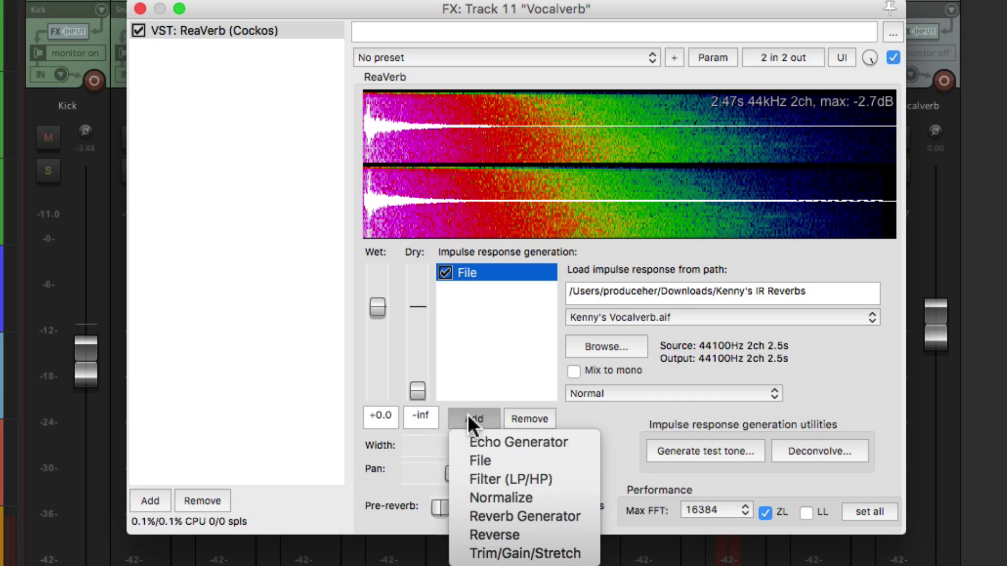
click(583, 558)
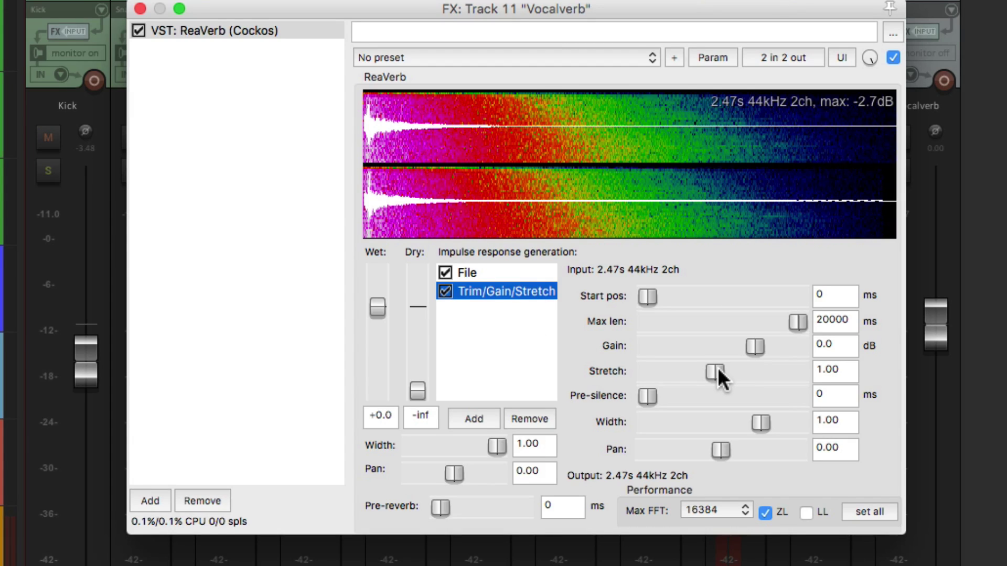
drag(717, 371, 728, 370)
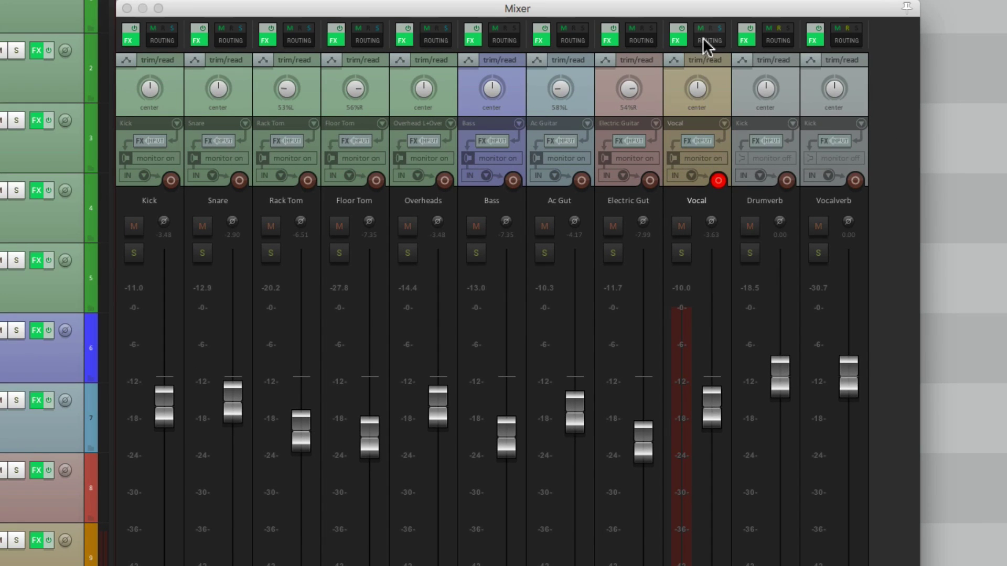
Step: Lower the Vocal send to Vocalverb to about -37.24 dB in Vocal's routing
click(702, 38)
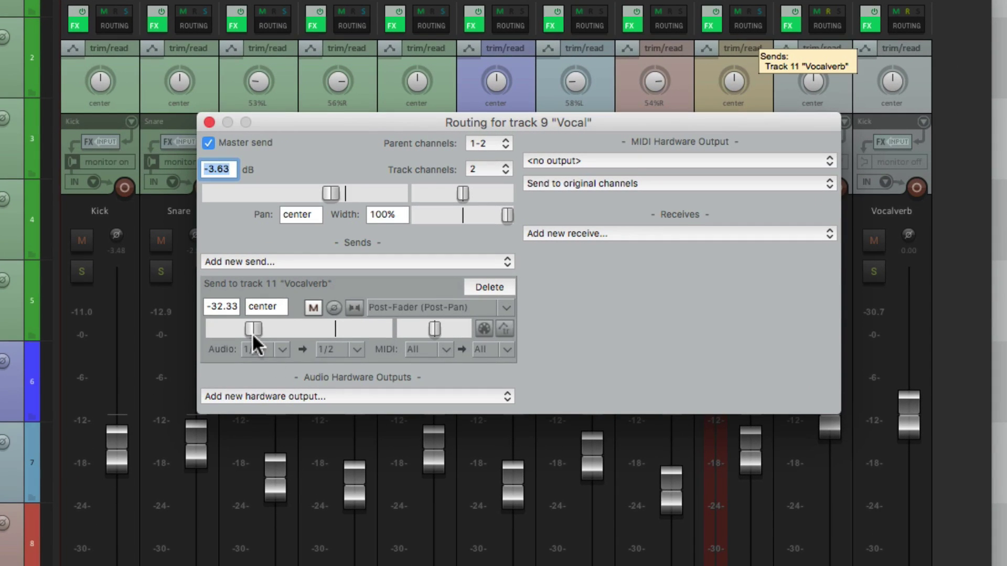
mouse_move(250, 326)
mouse_down()
mouse_move(215, 328)
mouse_move(245, 328)
mouse_up()
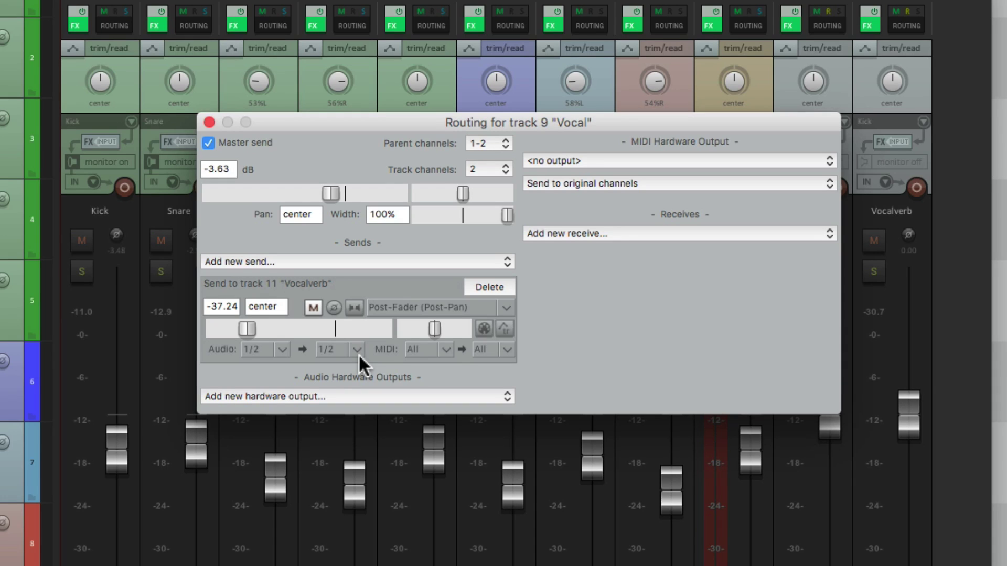
Step: Close Vocal's routing and record-arm all the drum tracks for monitoring
click(208, 124)
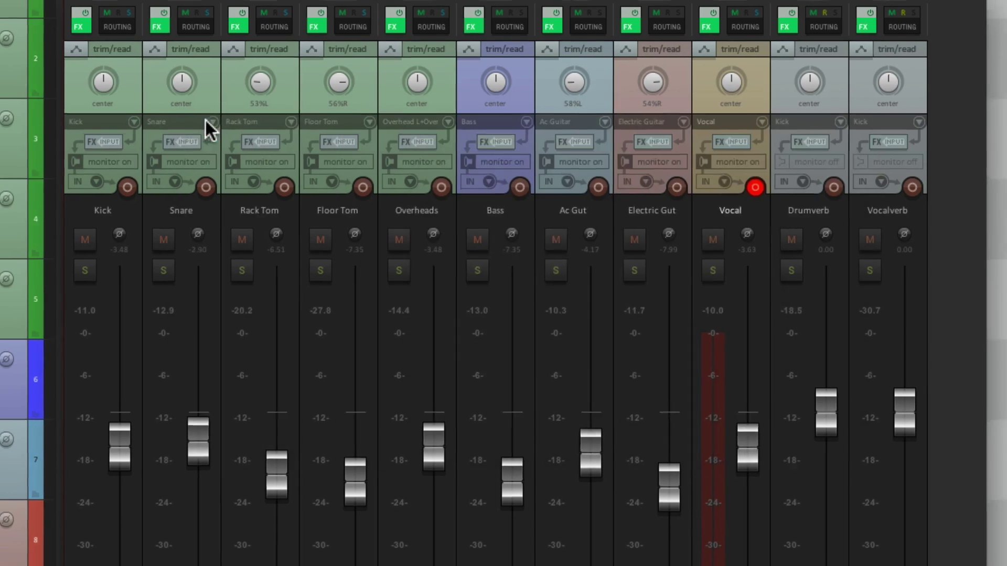
drag(161, 178, 576, 184)
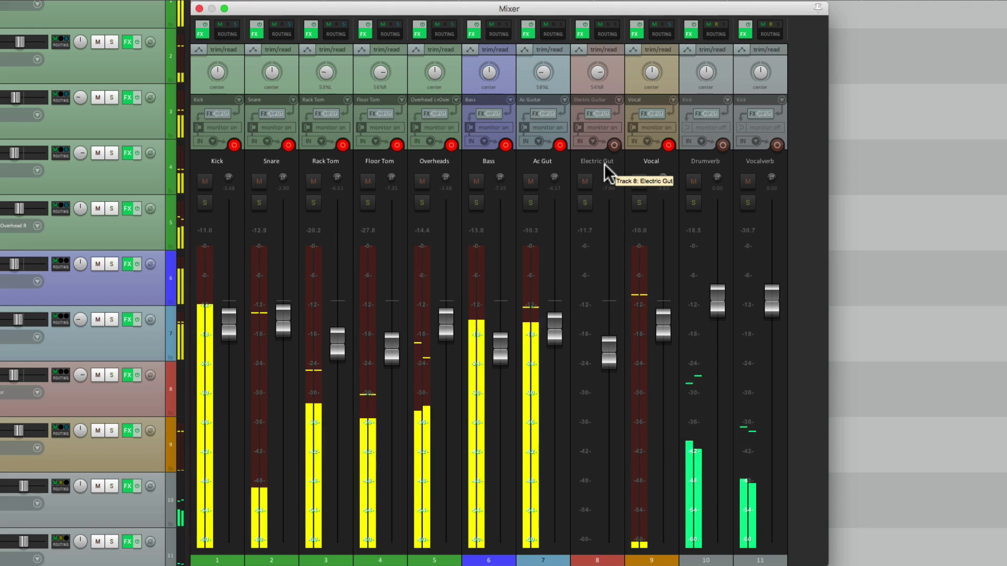
key(space)
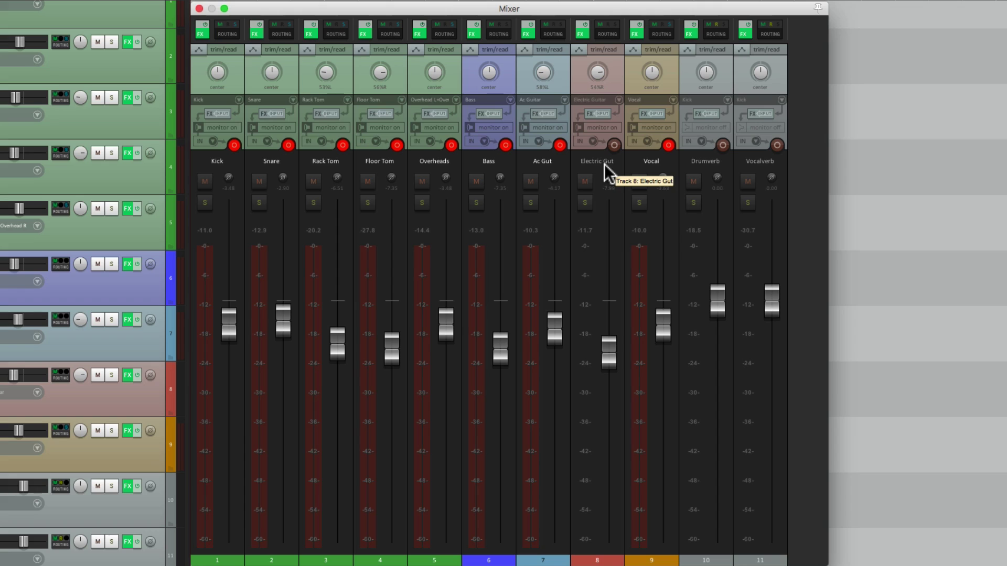
Step: Play the mix with Drumverb and Vocalverb muted, then unmute both returns
click(693, 181)
click(747, 181)
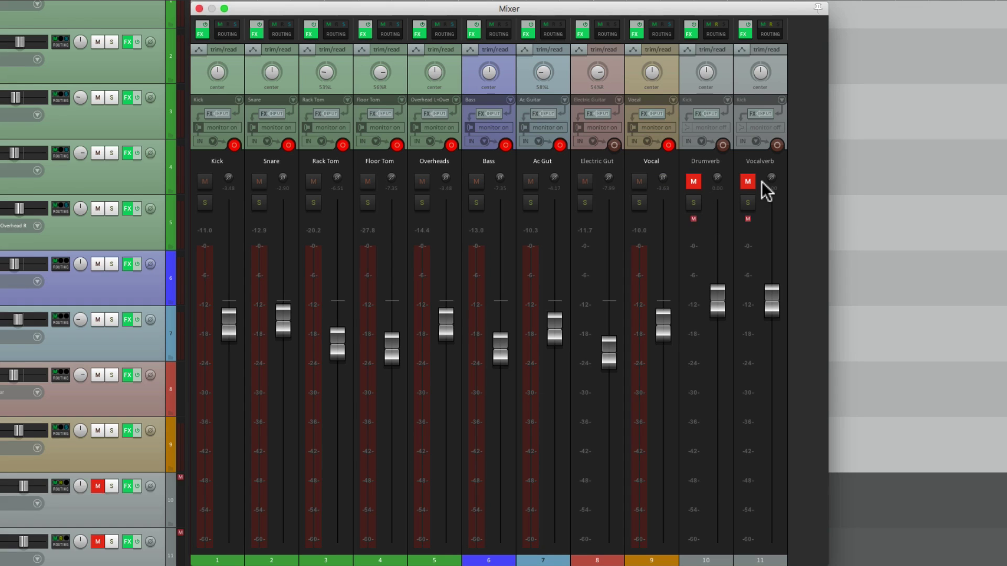
key(space)
click(694, 181)
click(748, 181)
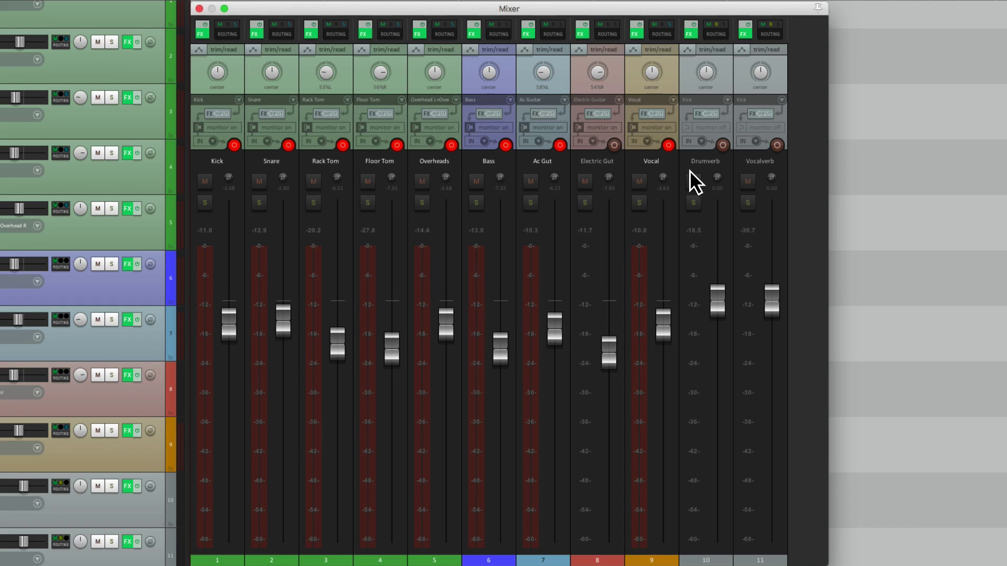